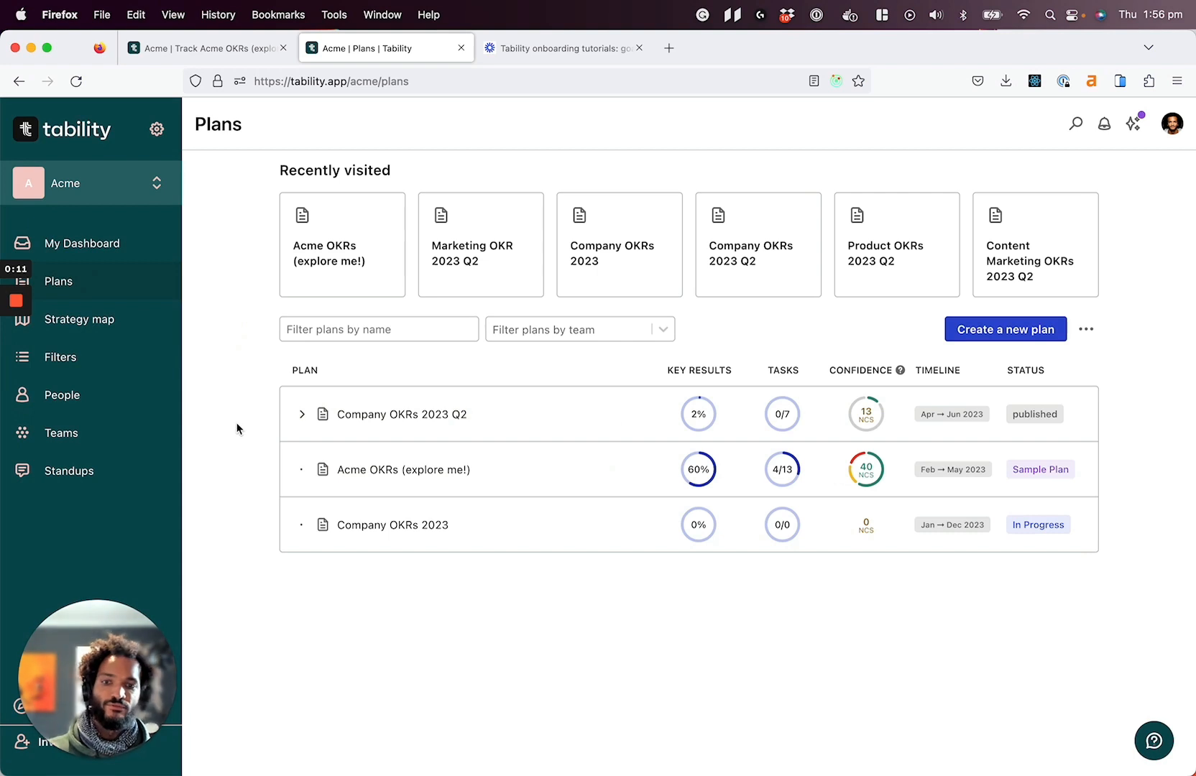
Expand Company OKRs 2023 Q2 and its nested Marketing OKR 2023 Q2 to show their sub-plans
{"action": "left_click", "coordinate": [300, 416]}
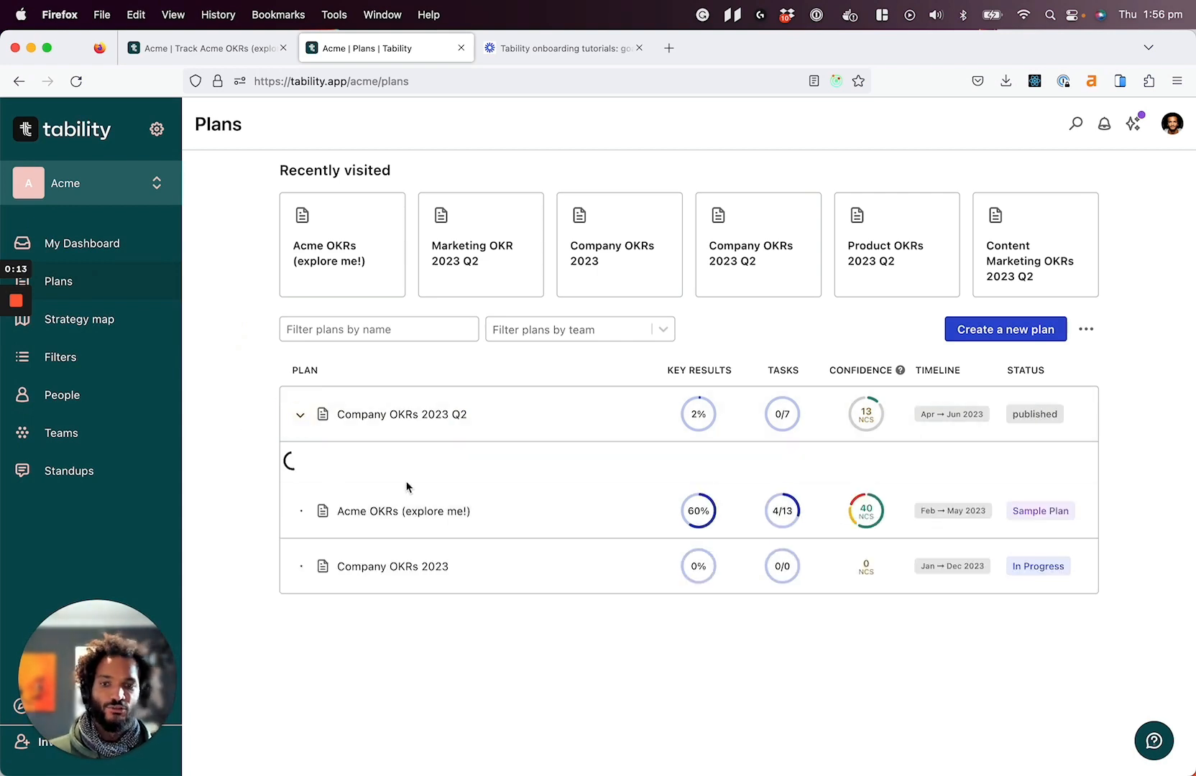
{"action": "left_click", "coordinate": [310, 469]}
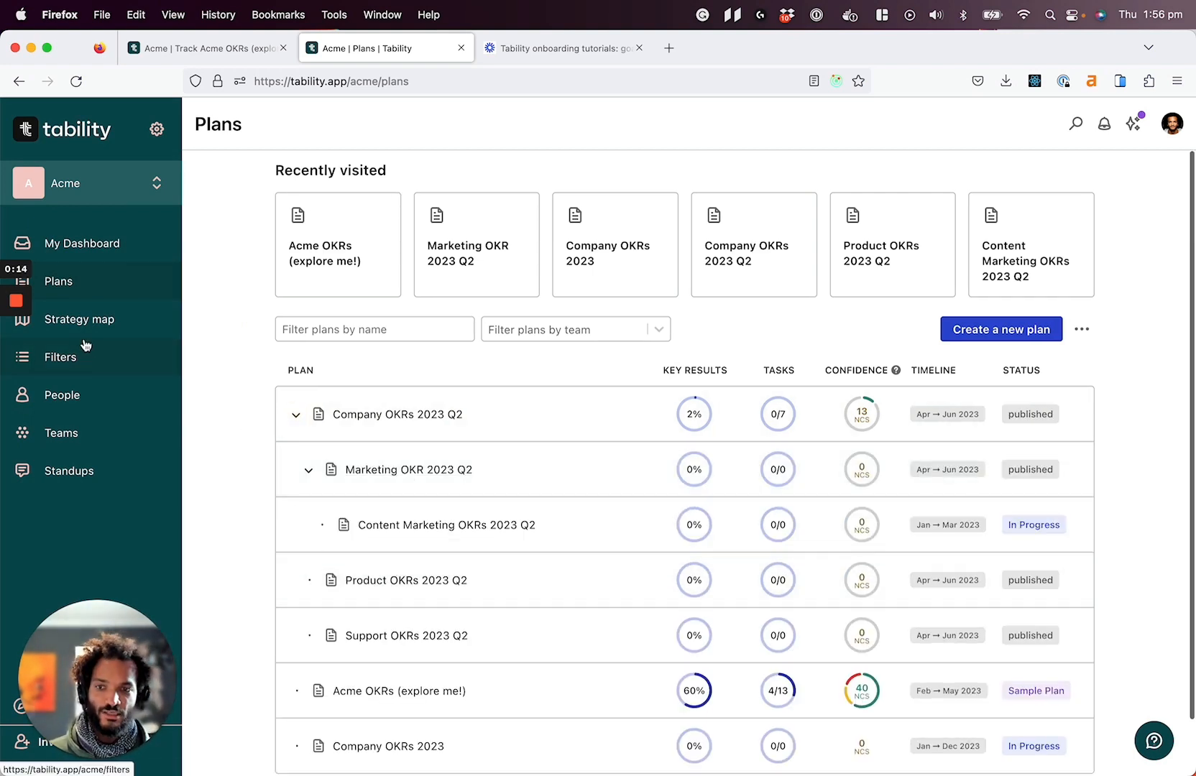
Open the Acme OKRs (explore me!) plan, view the coaching section of "Reach a NPS of 60 or above", and return to the plans overview
{"action": "left_click", "coordinate": [382, 244]}
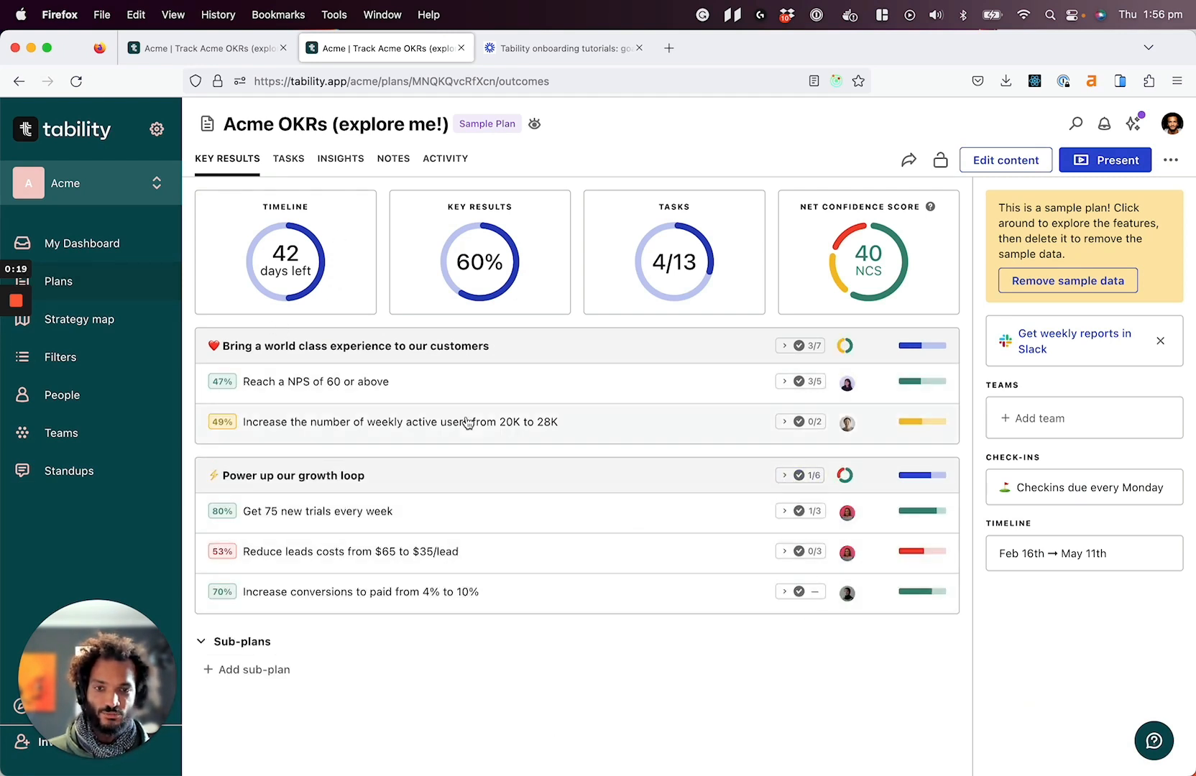
{"action": "left_click", "coordinate": [431, 385]}
{"action": "left_click", "coordinate": [953, 369]}
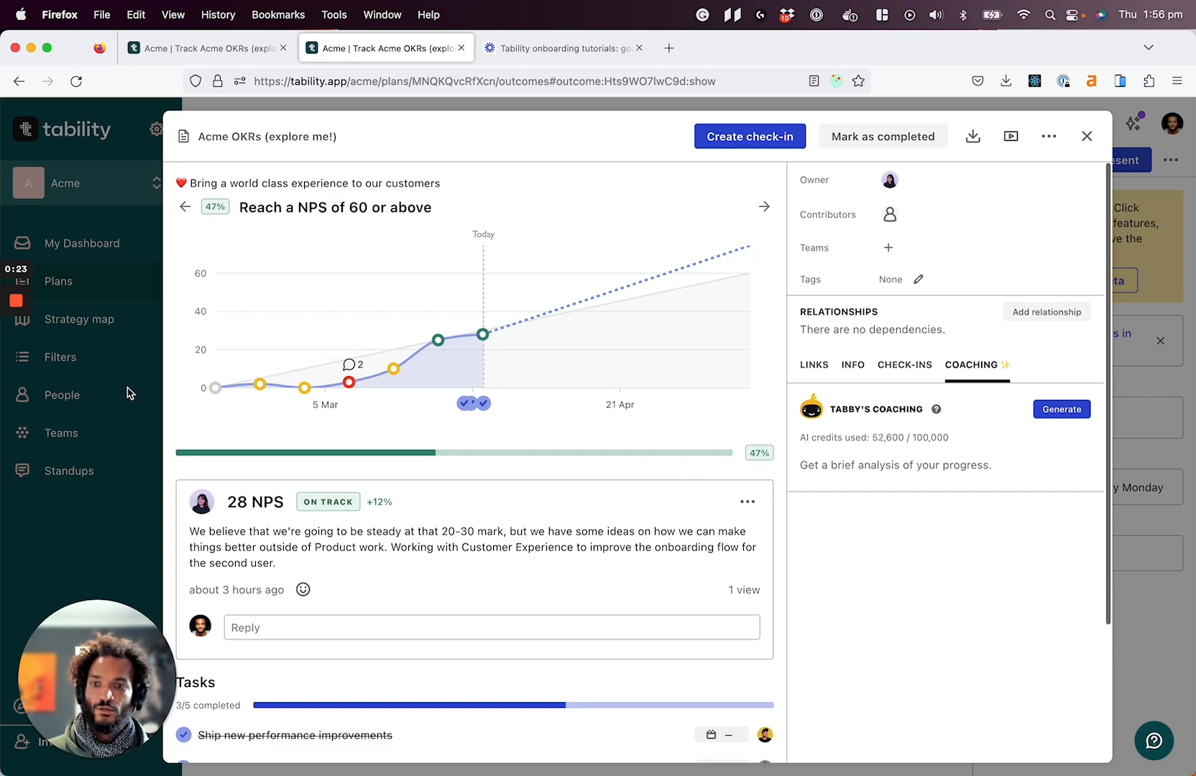
{"action": "left_click", "coordinate": [112, 510]}
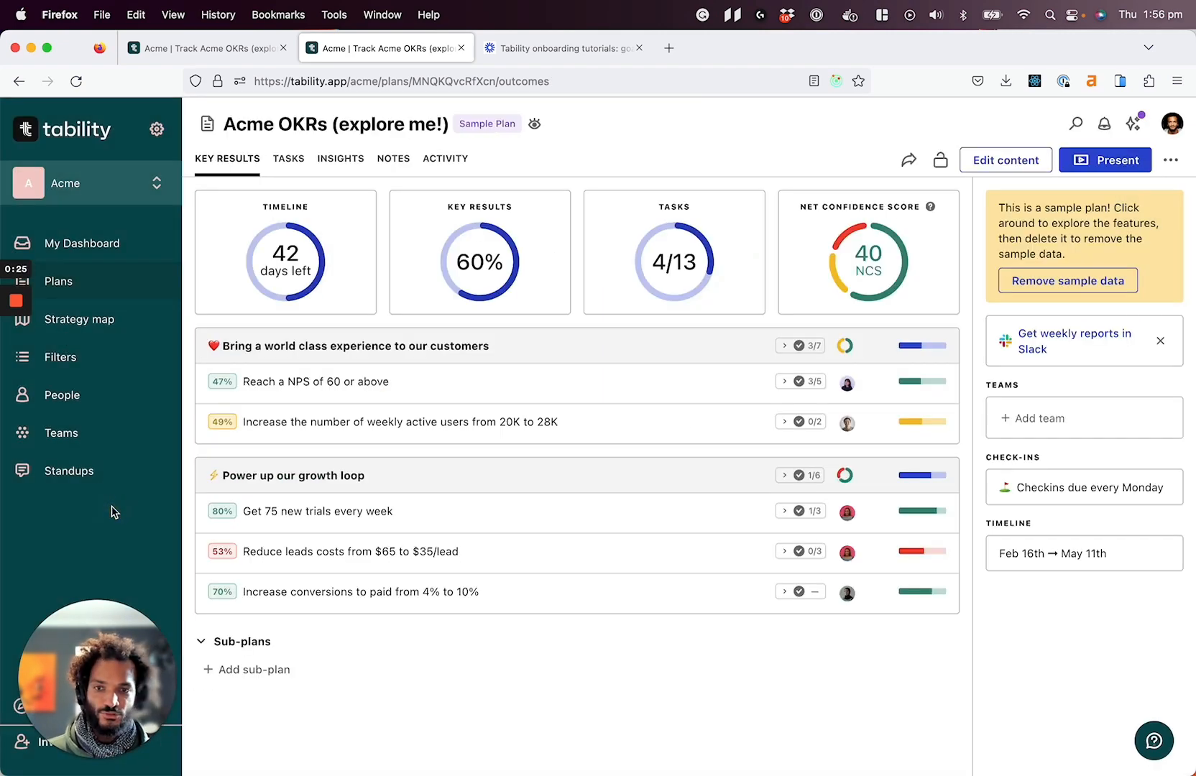
{"action": "left_click", "coordinate": [102, 285]}
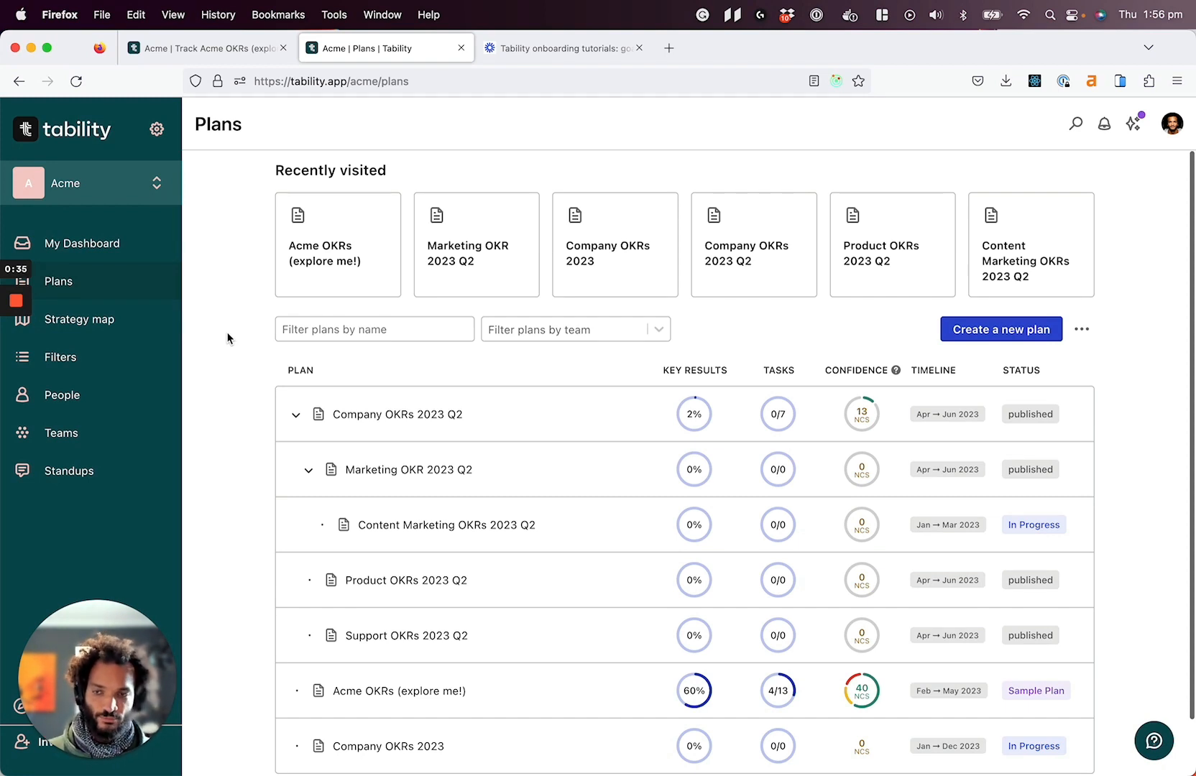
Examine the active objectives, tasks and key results across all plans in Filters, including the key results' progress distribution and list
{"action": "left_click", "coordinate": [96, 353]}
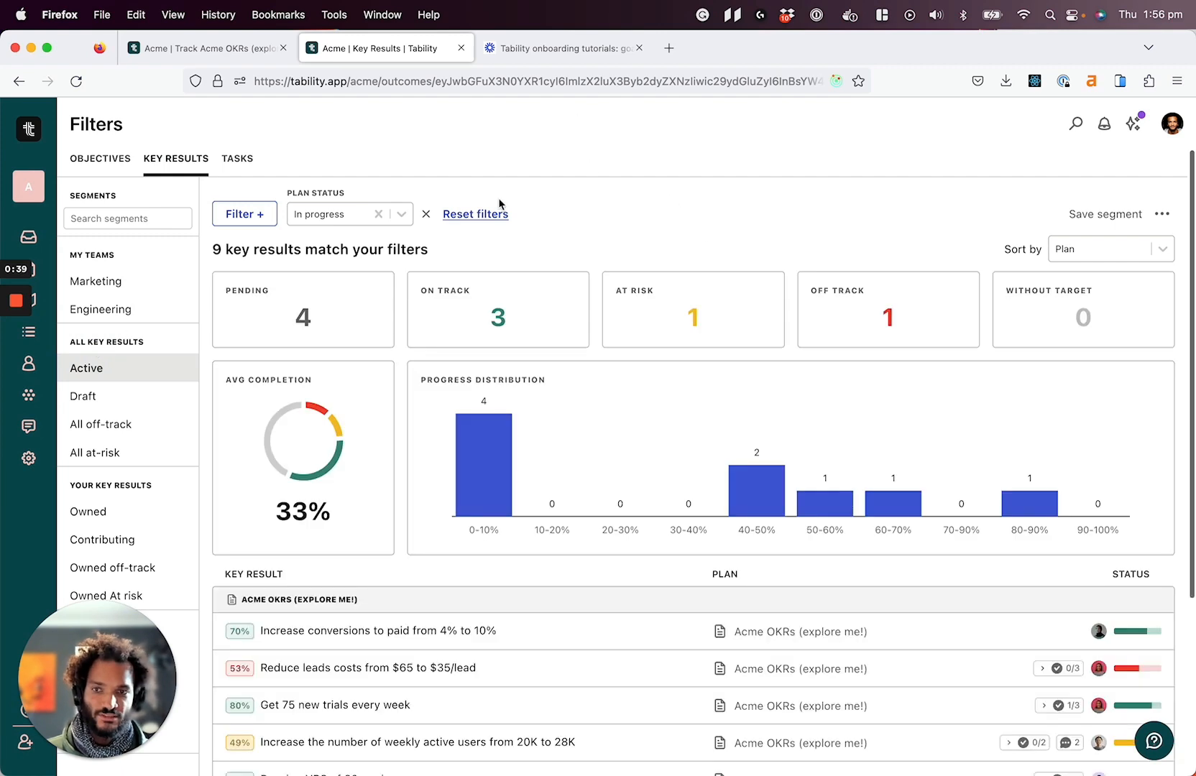
{"action": "left_click", "coordinate": [108, 159]}
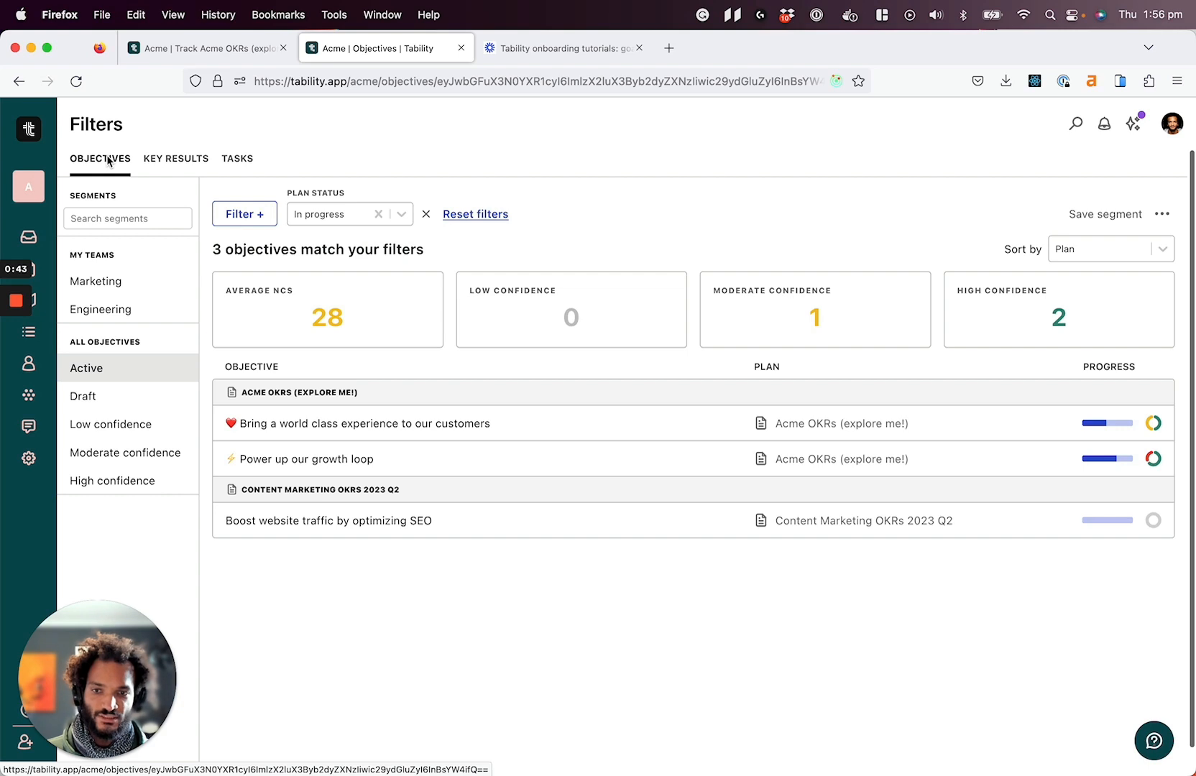
{"action": "left_click", "coordinate": [180, 161]}
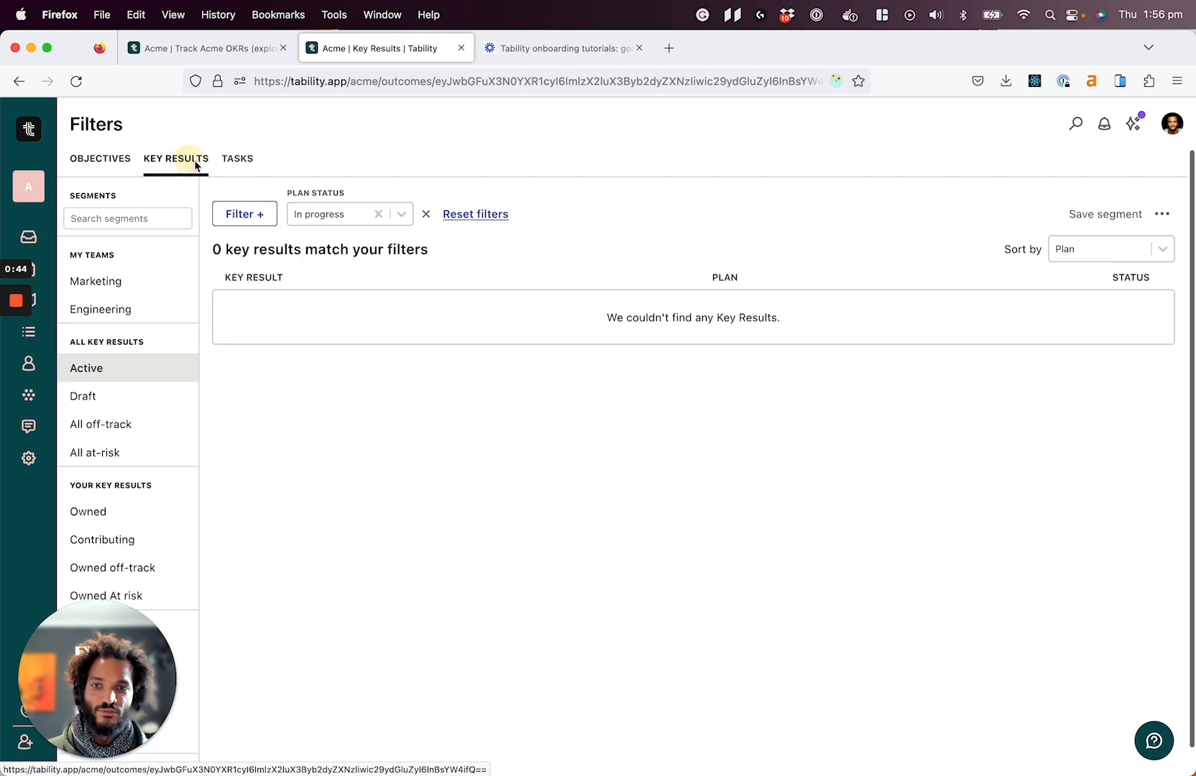
{"action": "left_click", "coordinate": [236, 164]}
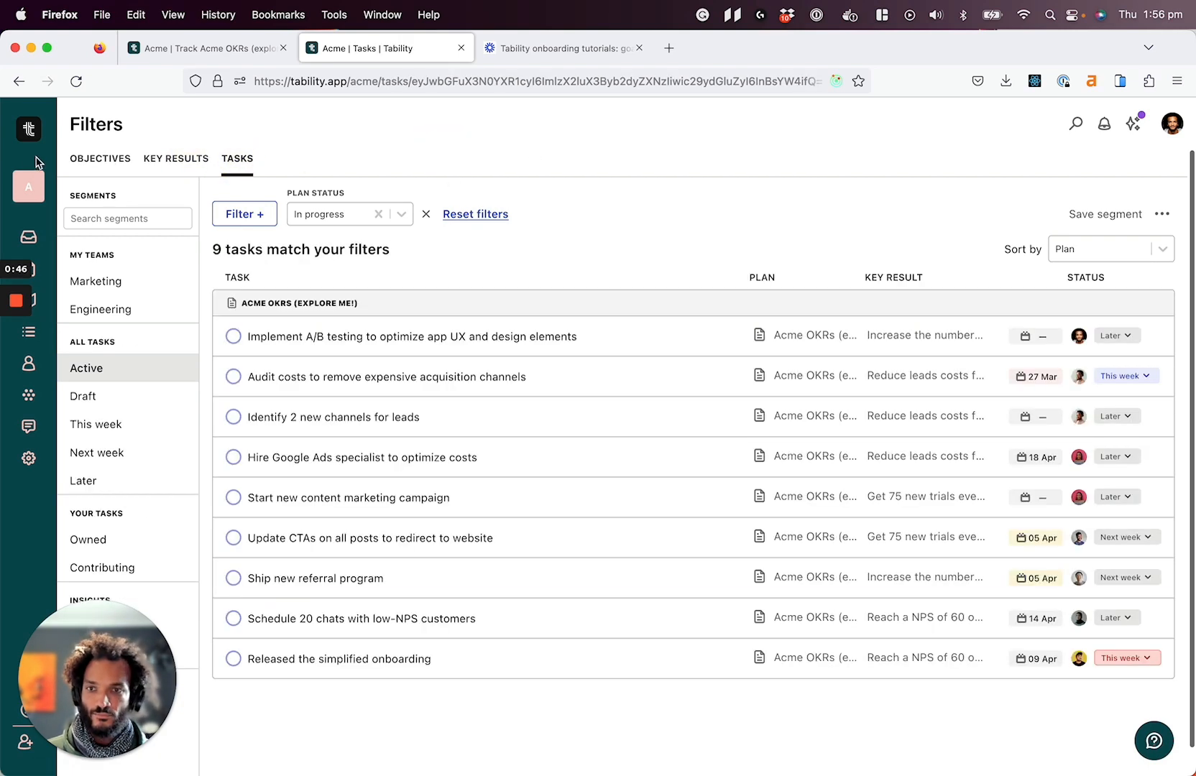
{"action": "left_click", "coordinate": [164, 169]}
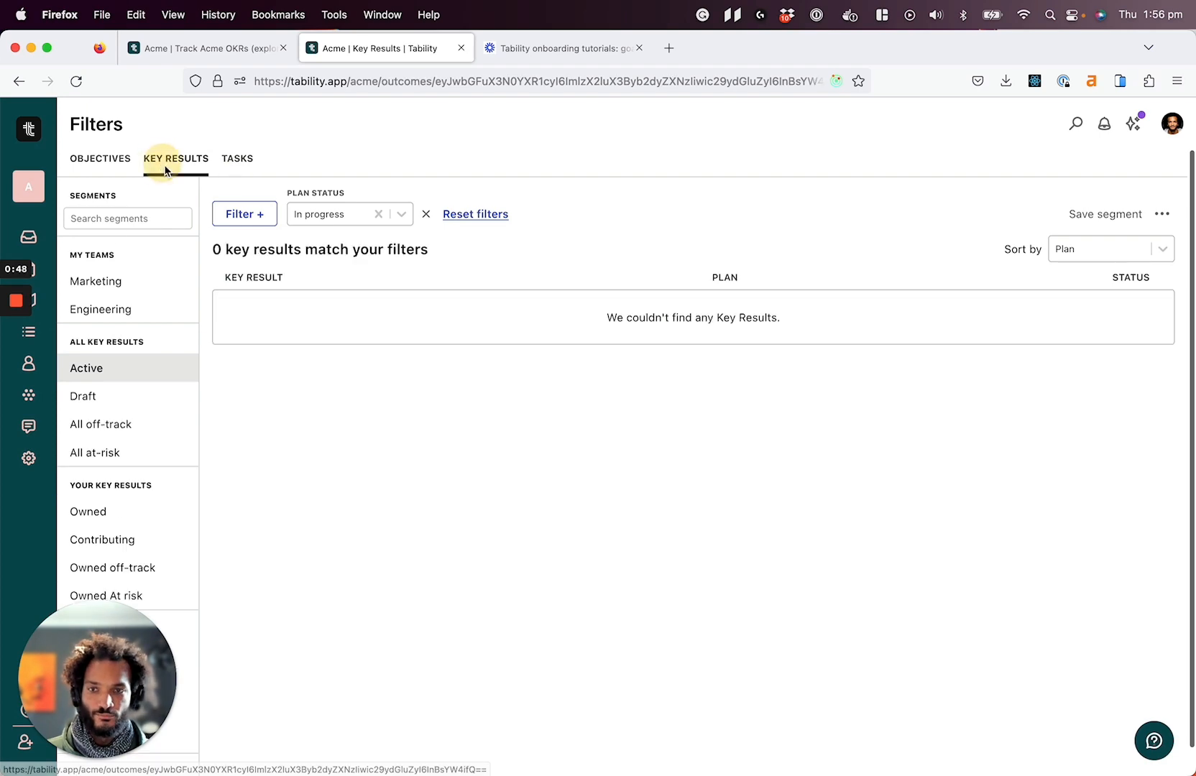
{"action": "scroll", "coordinate": [373, 518], "scroll_direction": "down", "scroll_amount": 3}
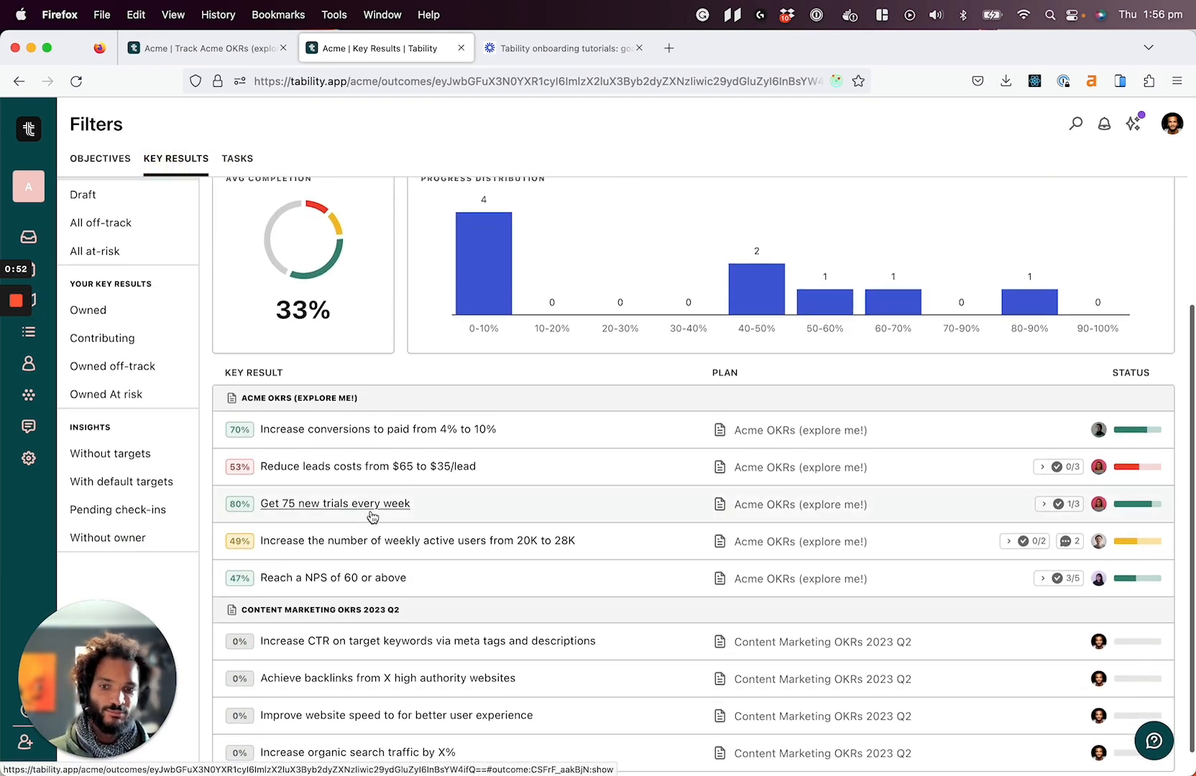
{"action": "scroll", "coordinate": [372, 518], "scroll_direction": "up", "scroll_amount": 1}
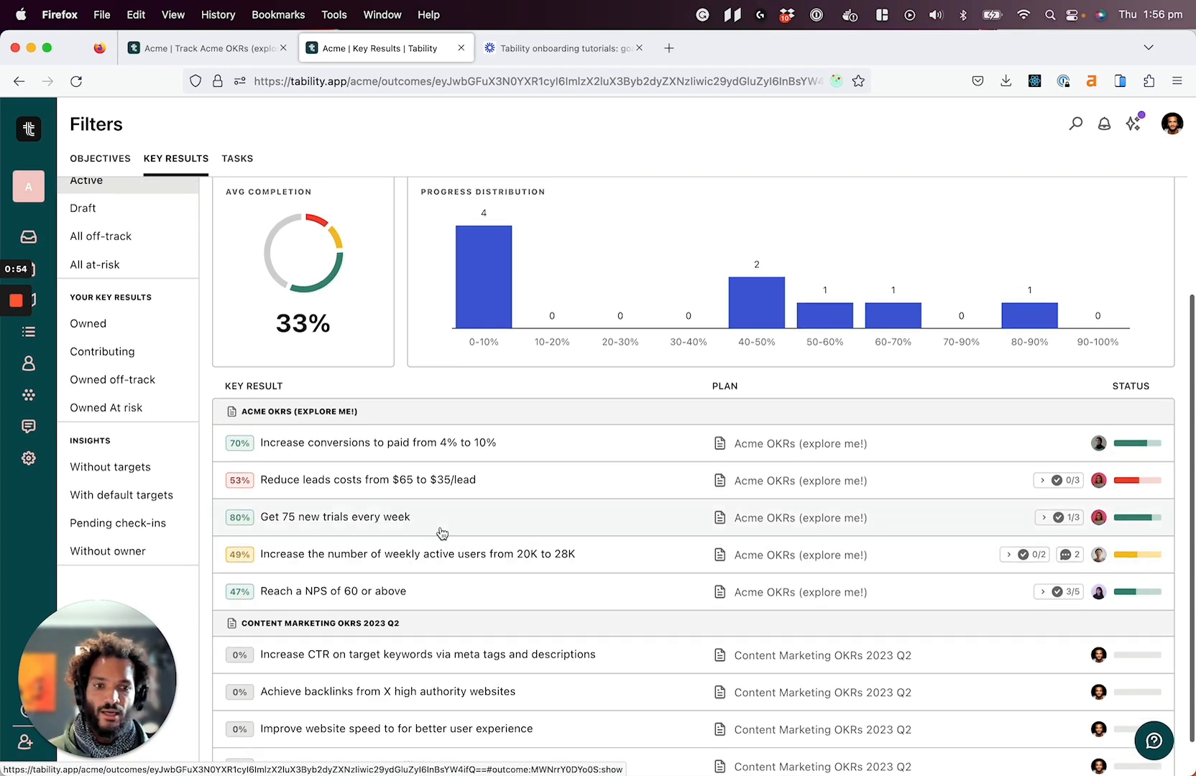
{"action": "scroll", "coordinate": [442, 534], "scroll_direction": "up", "scroll_amount": 1}
{"action": "scroll", "coordinate": [442, 533], "scroll_direction": "up", "scroll_amount": 3}
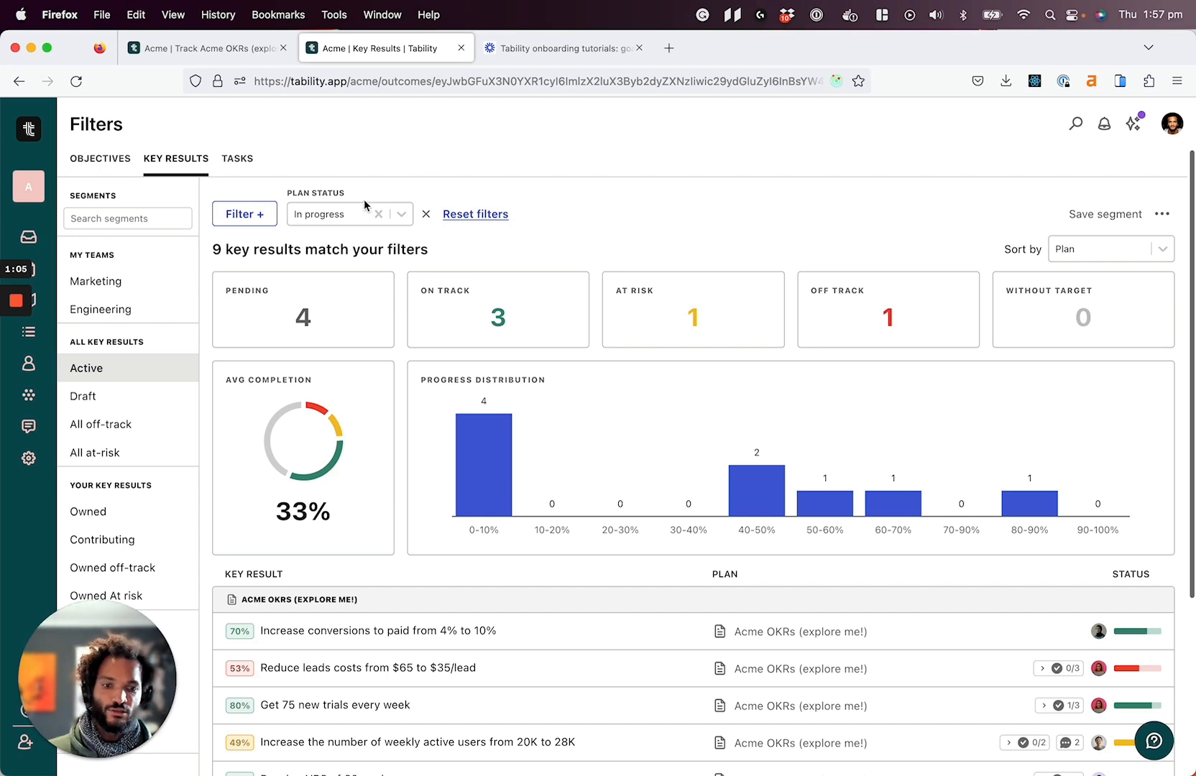
Add a Confidence filter to the key results with the values At-risk and Off-track
{"action": "left_click", "coordinate": [268, 218]}
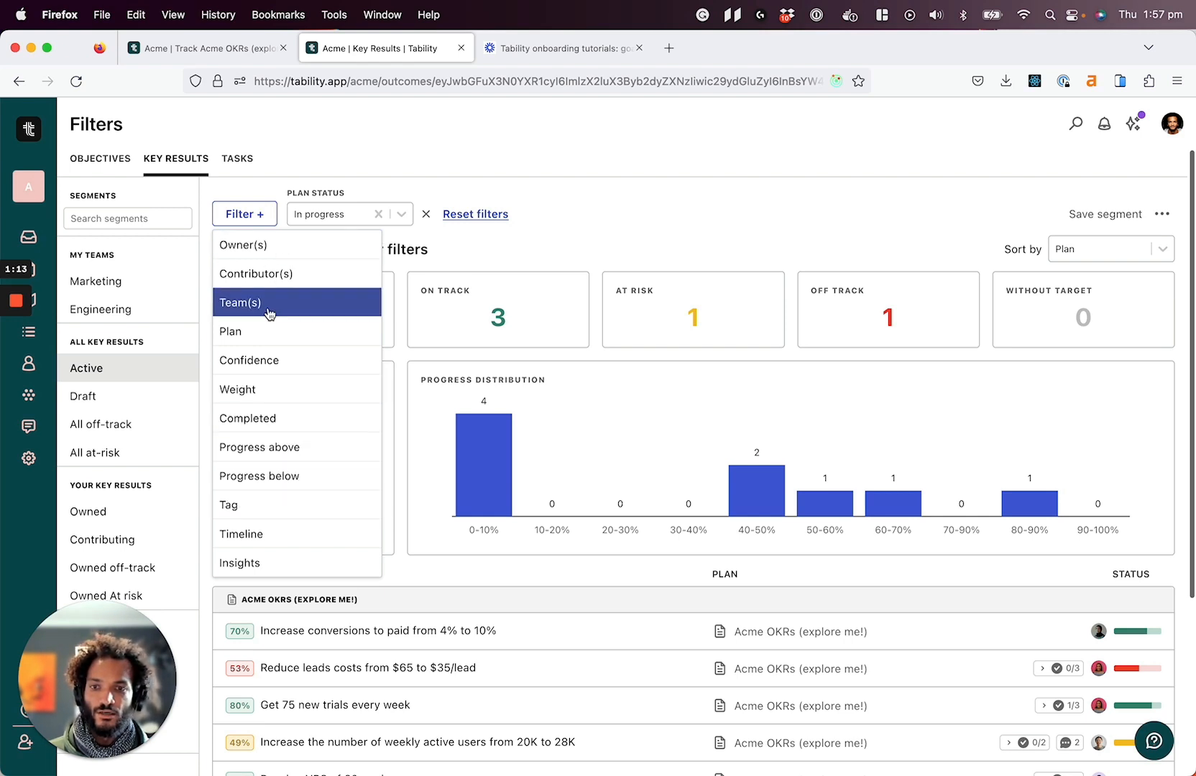
{"action": "left_click", "coordinate": [286, 360]}
{"action": "left_click", "coordinate": [491, 213]}
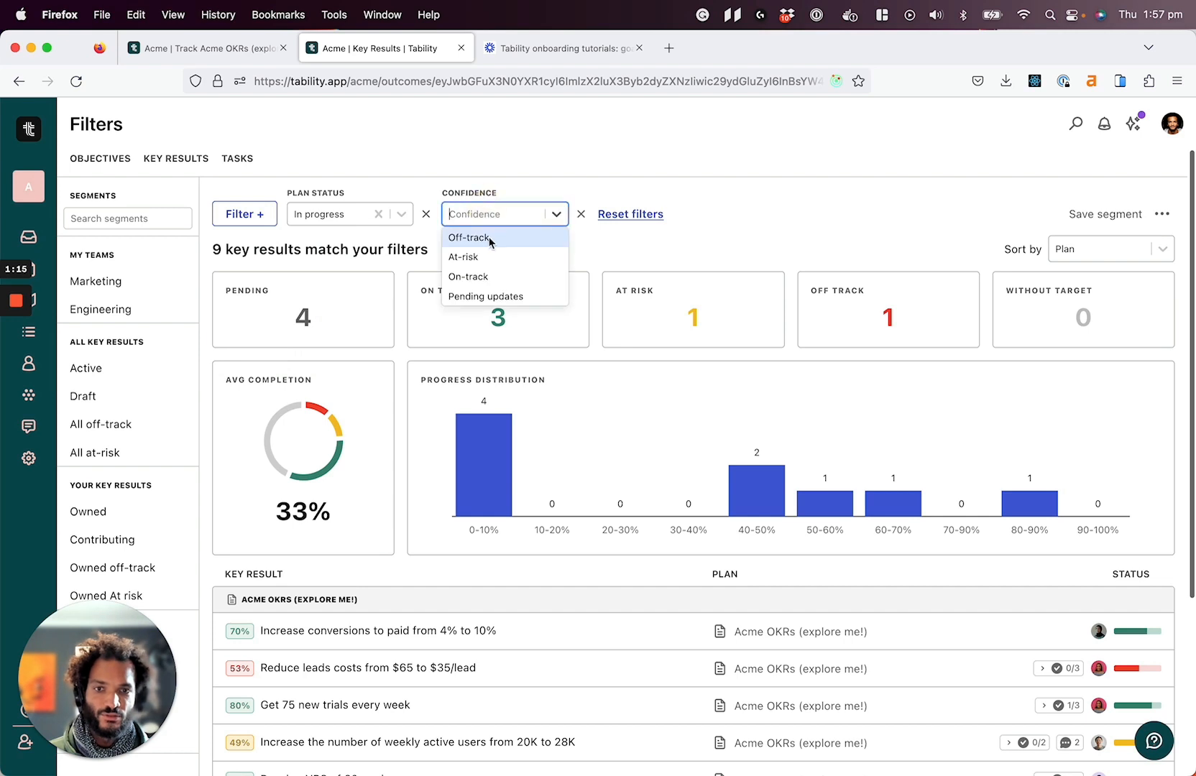
{"action": "left_click", "coordinate": [482, 257]}
{"action": "left_click", "coordinate": [472, 236]}
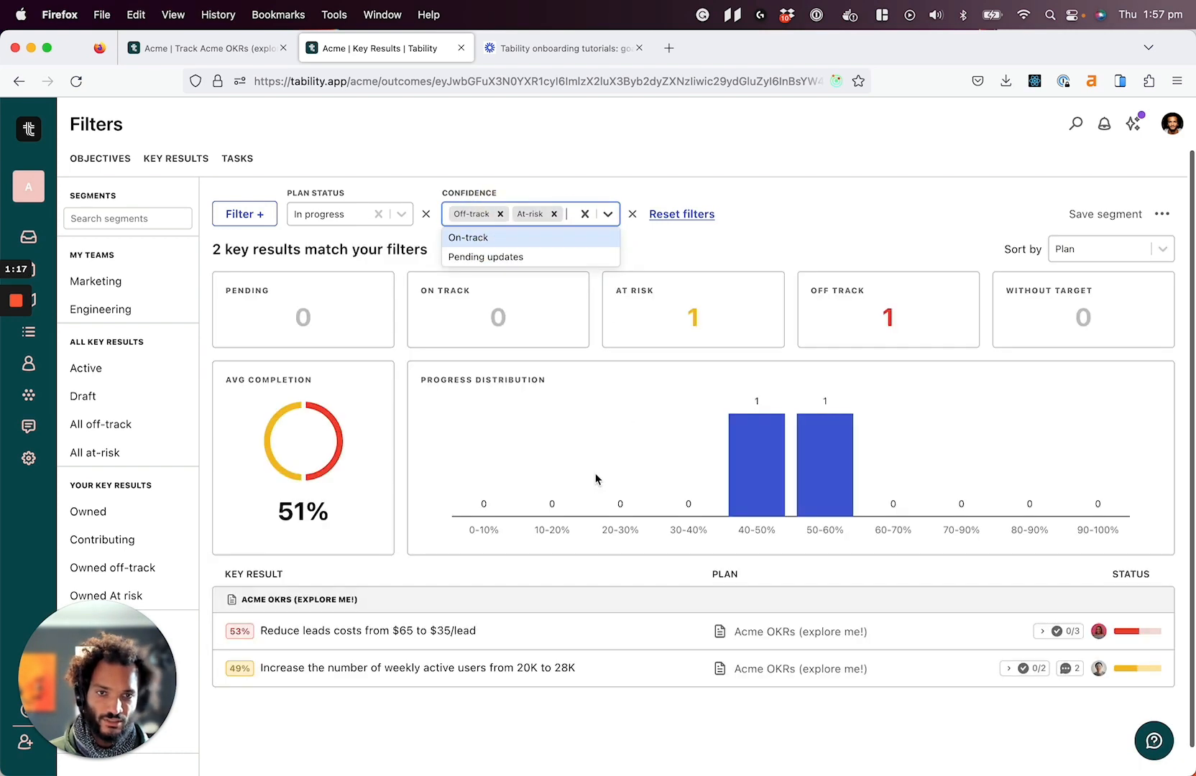
{"action": "left_click", "coordinate": [775, 166]}
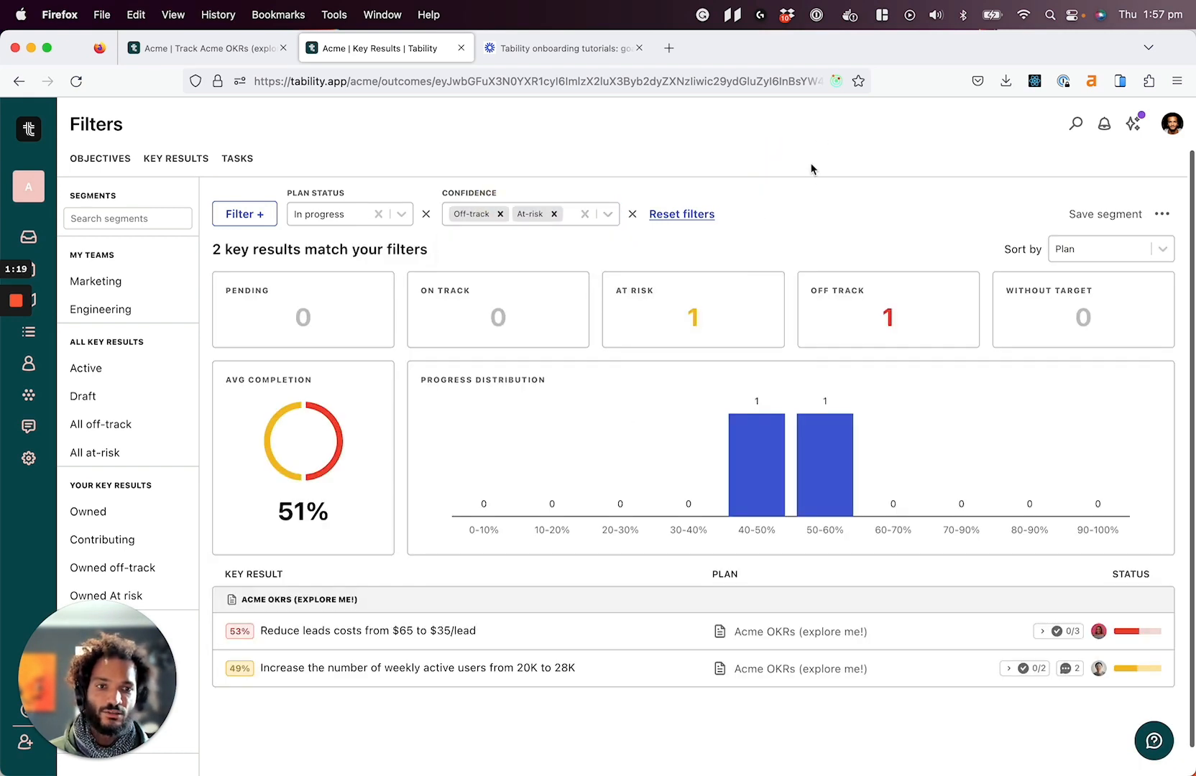
{"action": "left_click", "coordinate": [245, 215]}
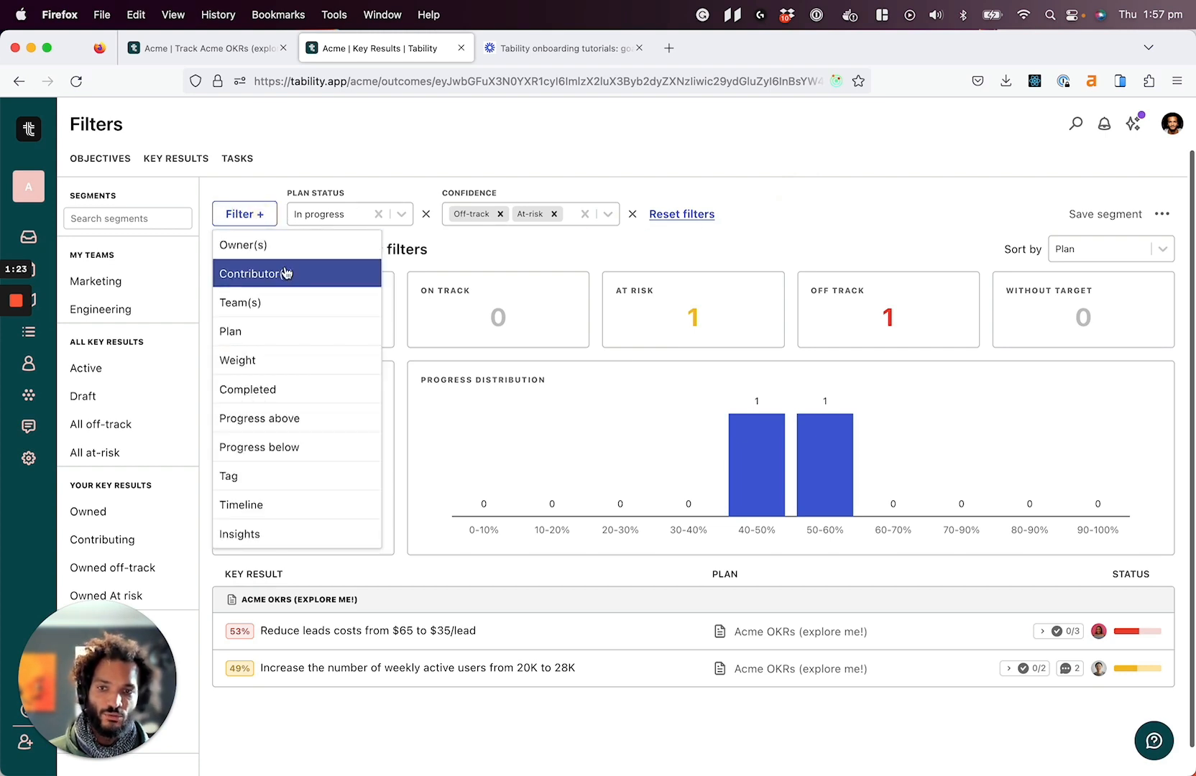
{"action": "left_click", "coordinate": [831, 145]}
{"action": "left_click", "coordinate": [1085, 259]}
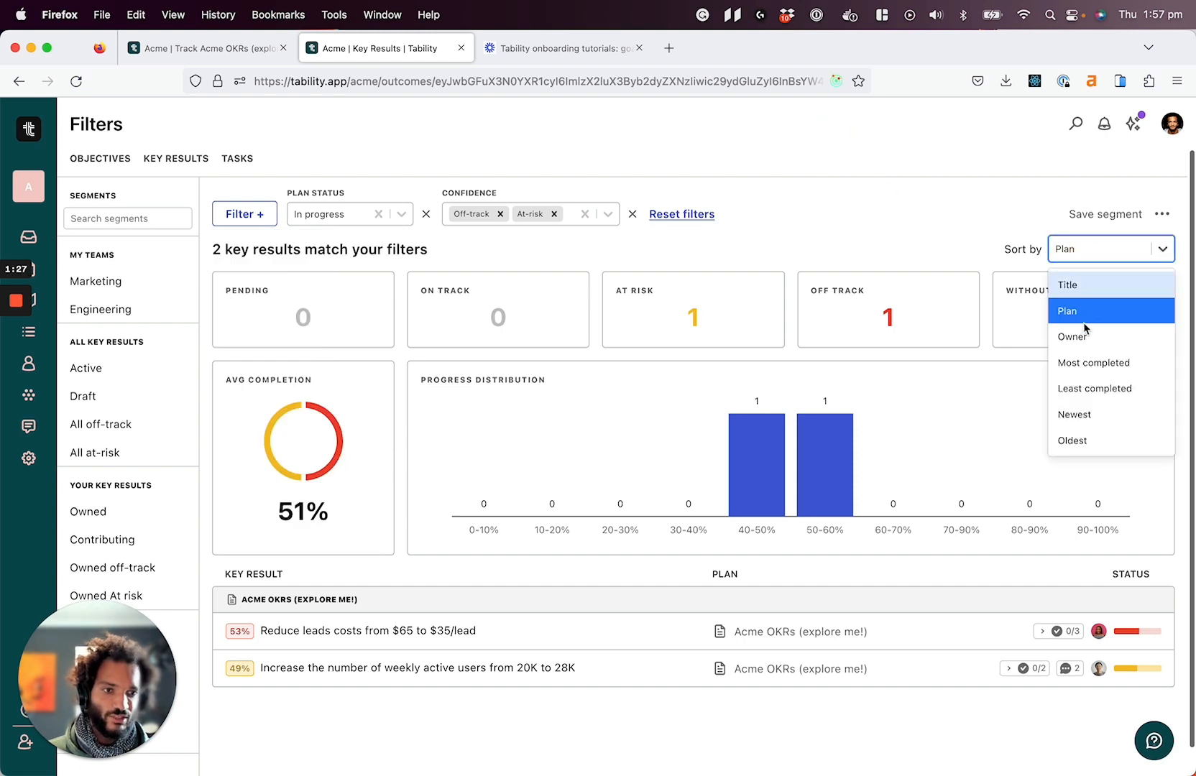
{"action": "left_click", "coordinate": [898, 180]}
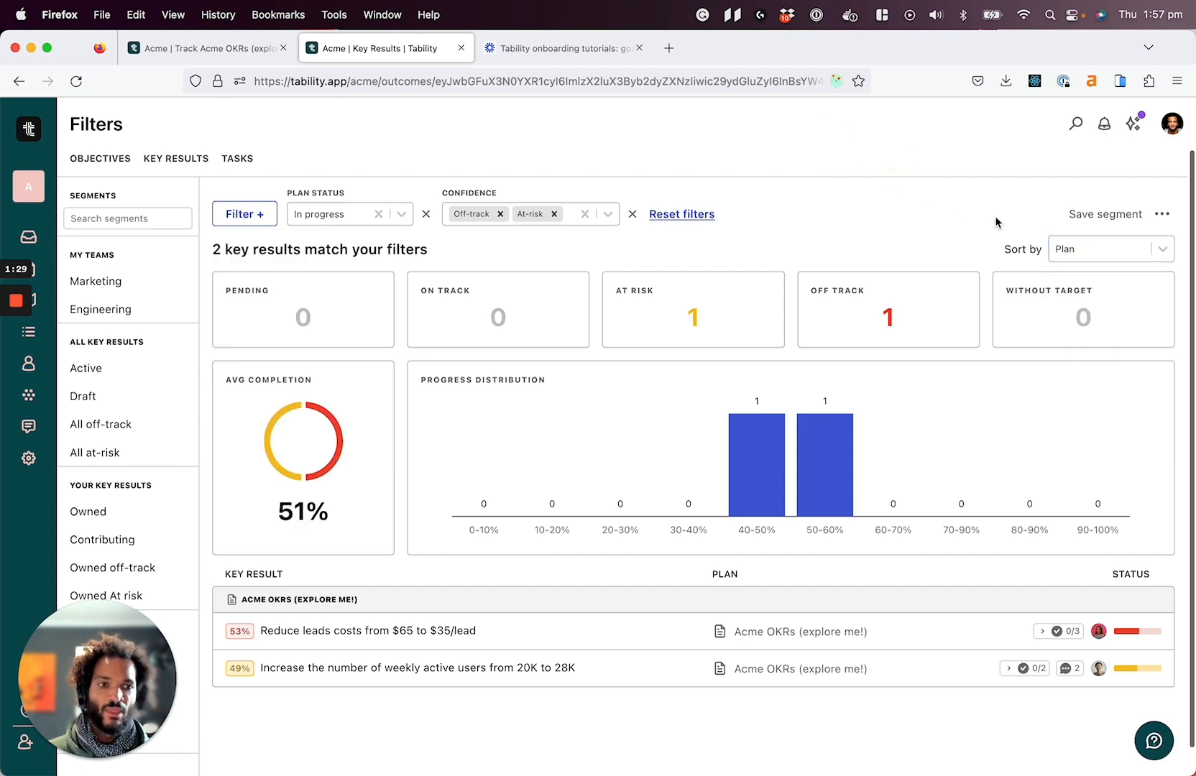
Save the current filters as a segment named "Risky business"
{"action": "left_click", "coordinate": [1096, 217]}
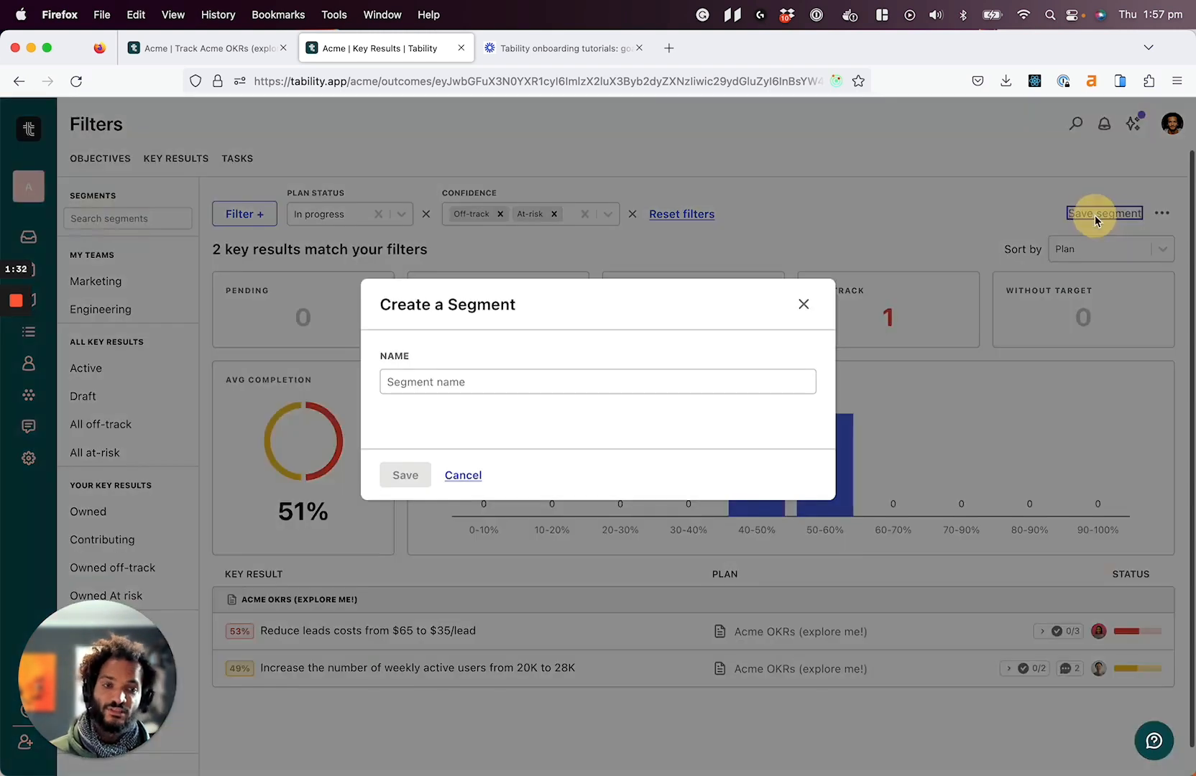
{"action": "left_click", "coordinate": [446, 383]}
{"action": "type", "text": "Ri"}
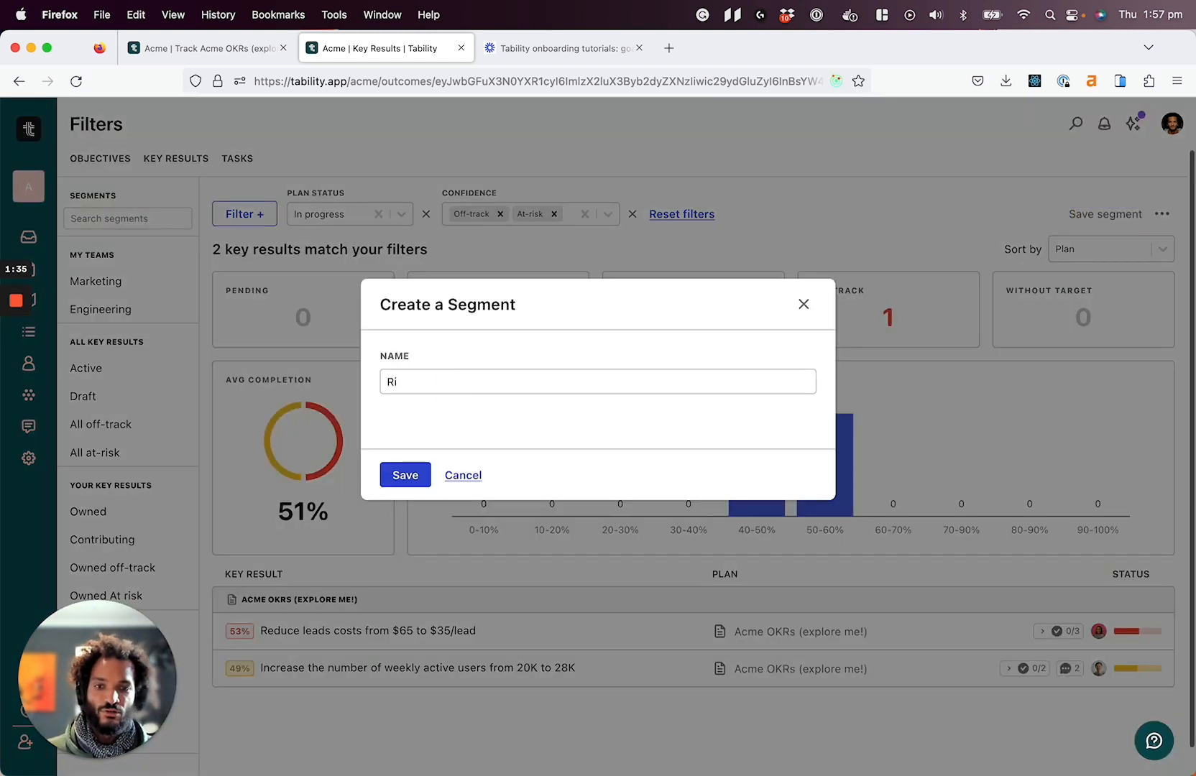
{"action": "type", "text": "sky business"}
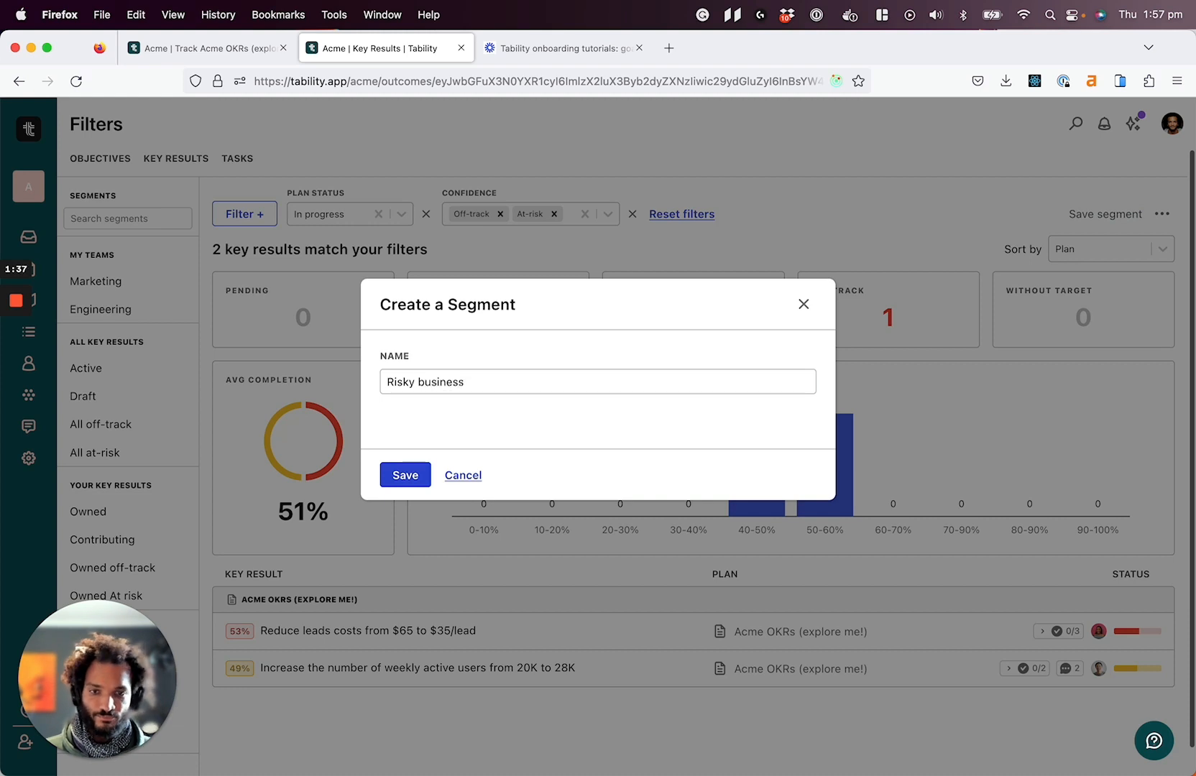
{"action": "left_click", "coordinate": [411, 475]}
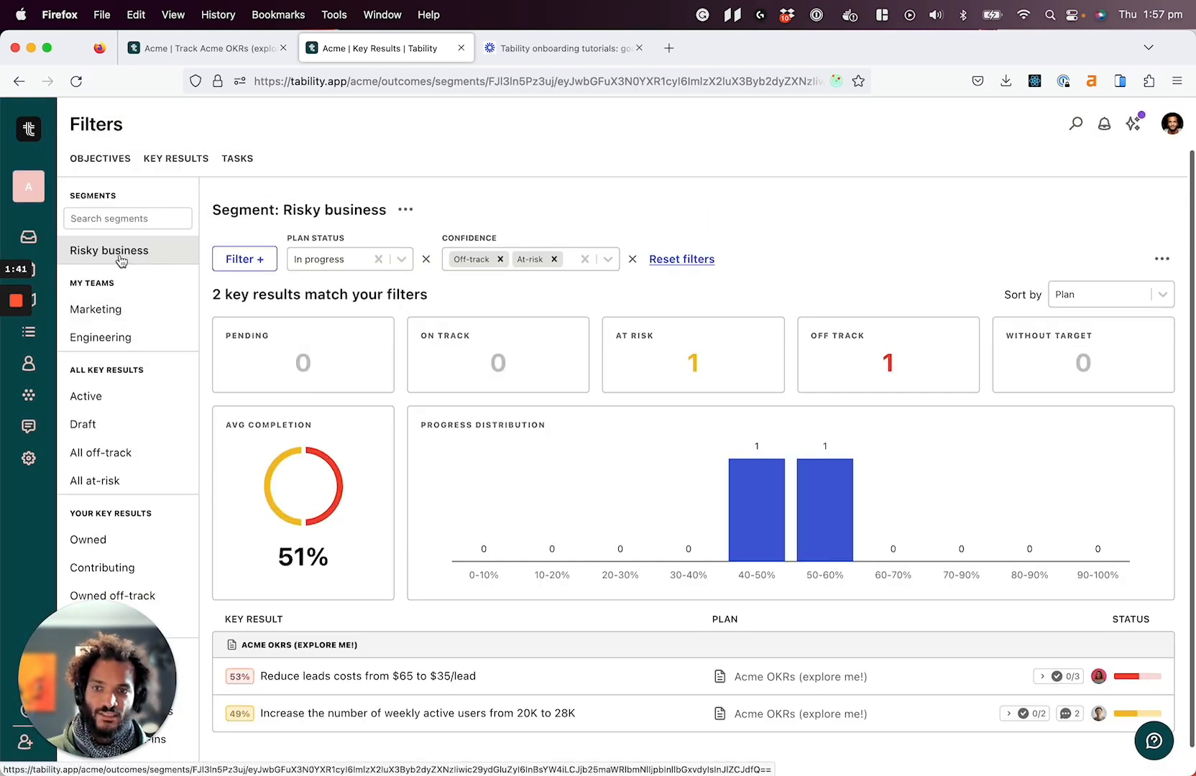
Visit My Dashboard, return to Filters and reopen the saved Risky business segment to view its key results
{"action": "left_click", "coordinate": [28, 236]}
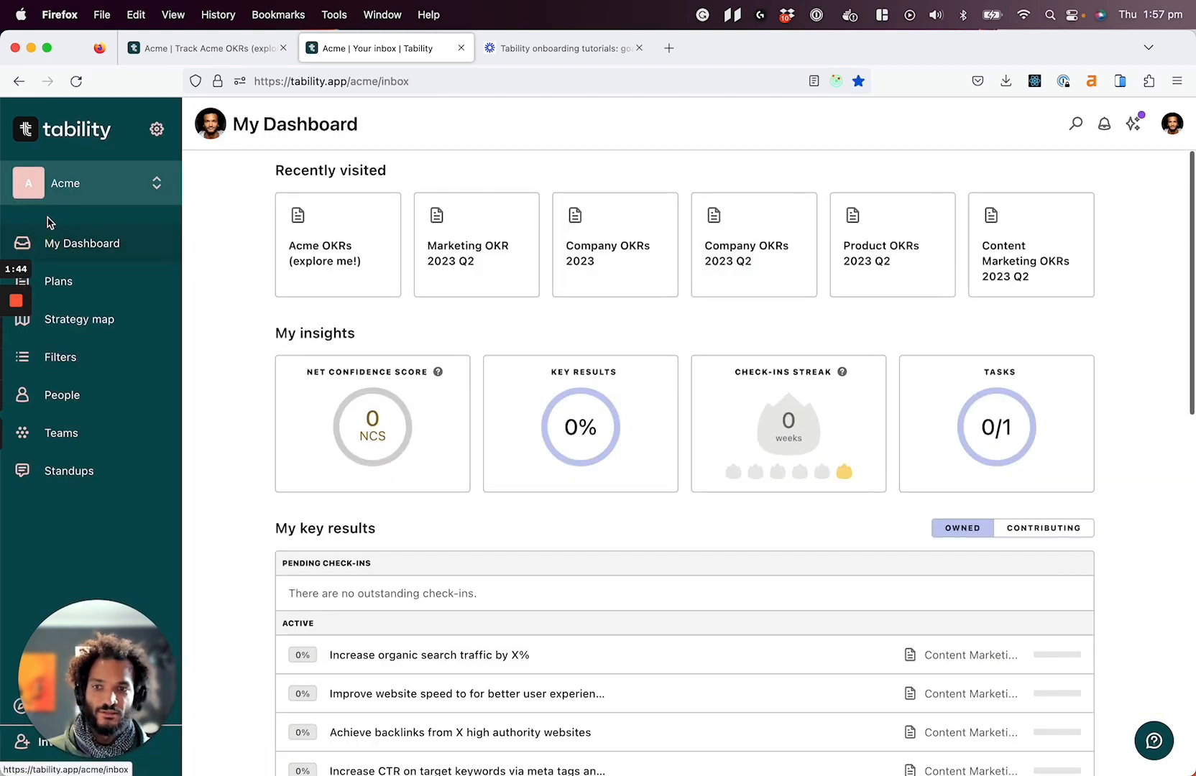
{"action": "left_click", "coordinate": [78, 357]}
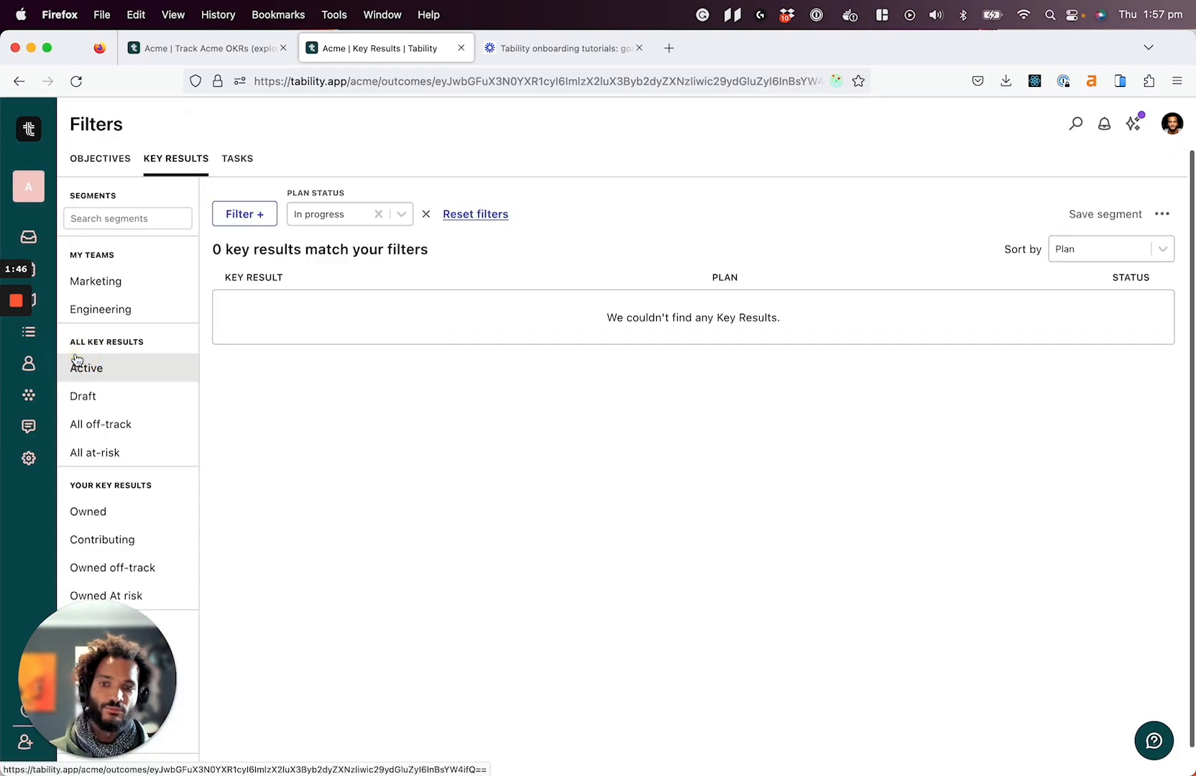
{"action": "left_click", "coordinate": [112, 248]}
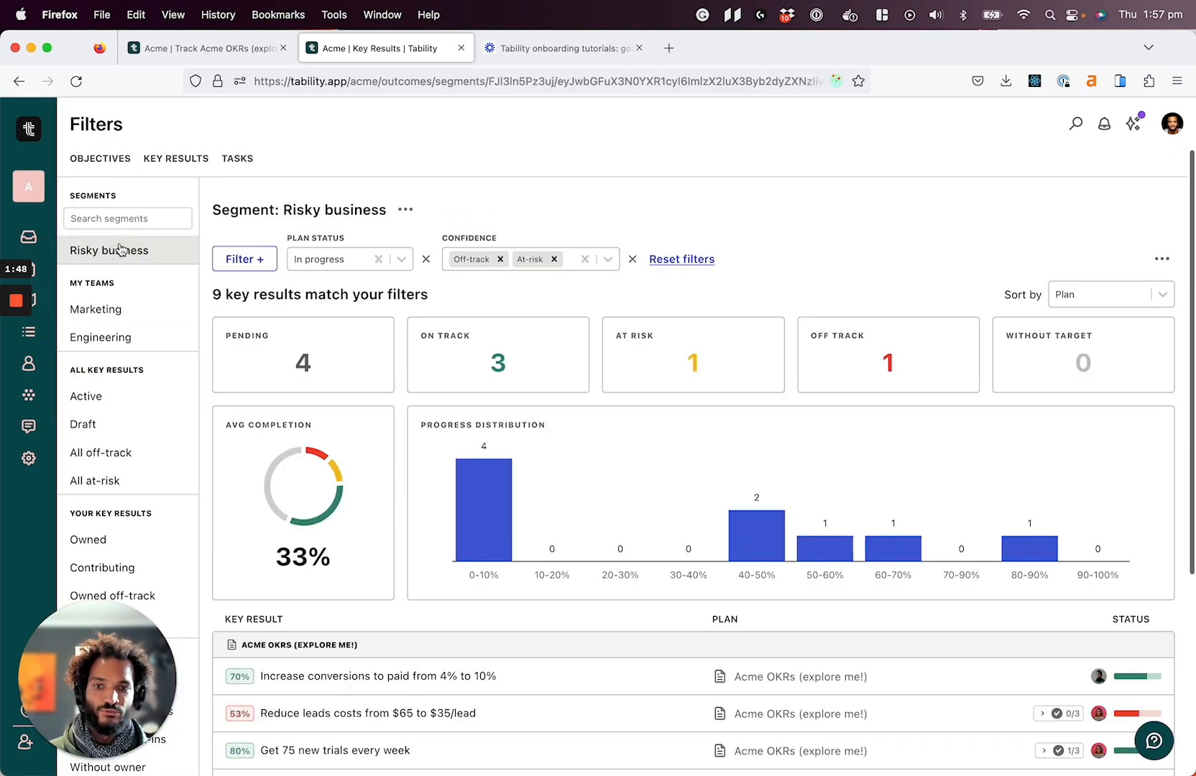
{"action": "scroll", "coordinate": [656, 330], "scroll_direction": "down", "scroll_amount": 1}
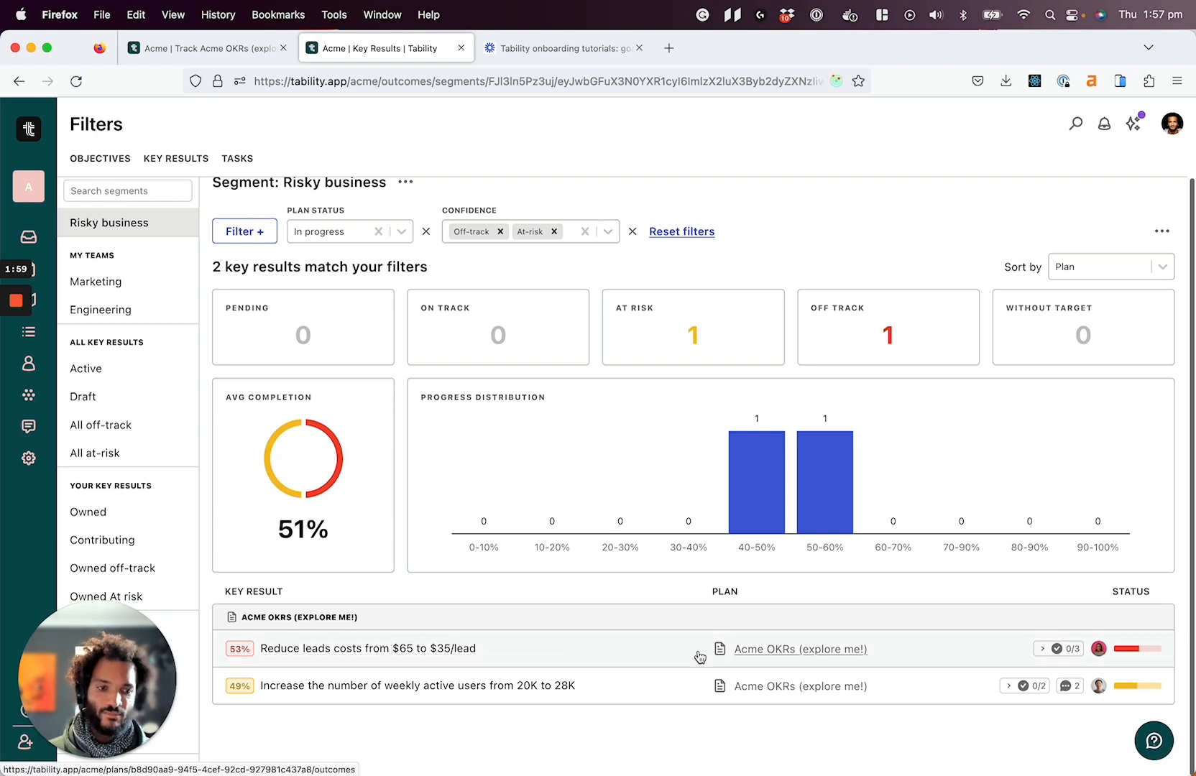
Inspect the progress chart and latest check-in of "Reduce leads costs from $65 to $35/lead", open its reply editor, and close the details
{"action": "left_click", "coordinate": [541, 648]}
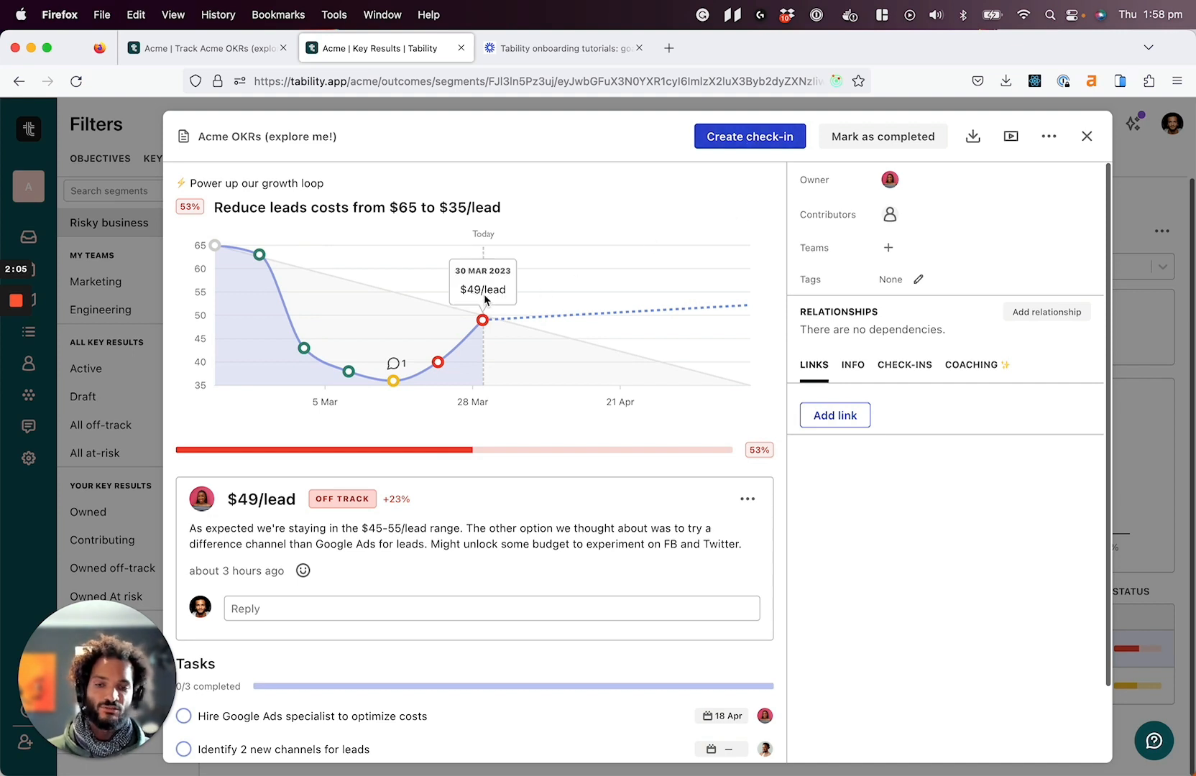
{"action": "scroll", "coordinate": [261, 596], "scroll_direction": "down", "scroll_amount": 1}
{"action": "left_click", "coordinate": [260, 596]}
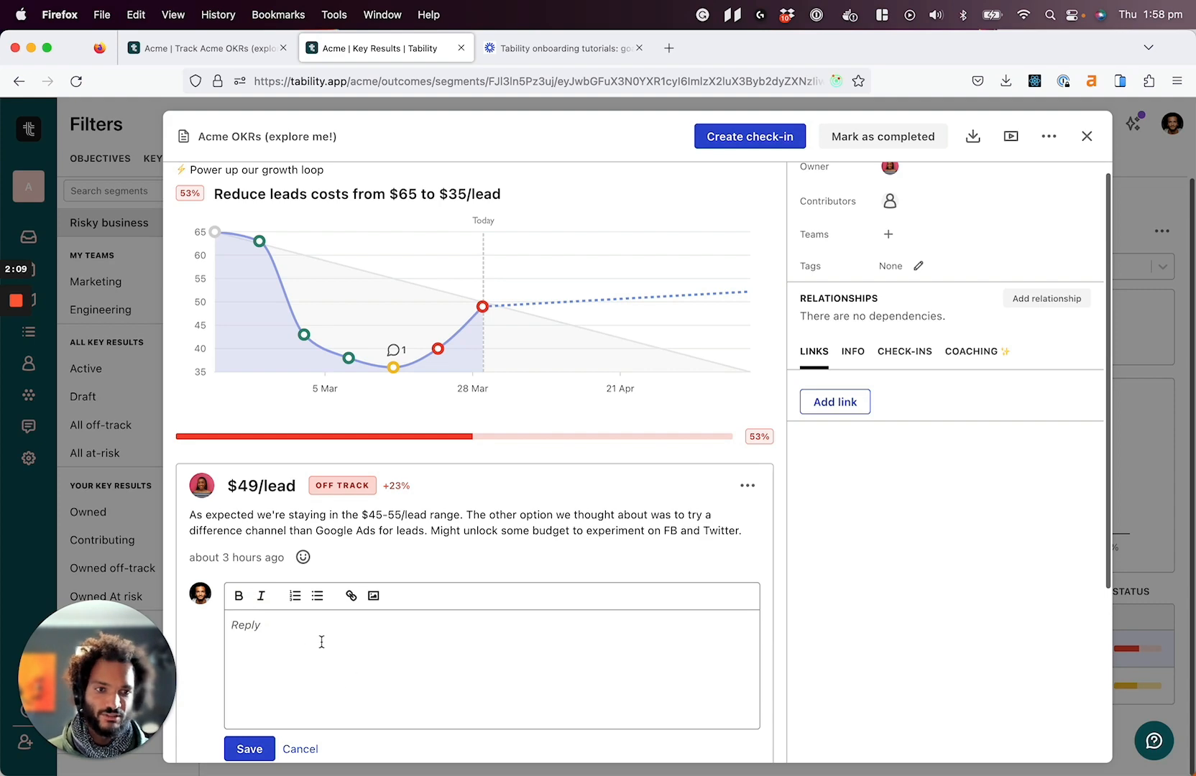
{"action": "left_click", "coordinate": [1087, 137]}
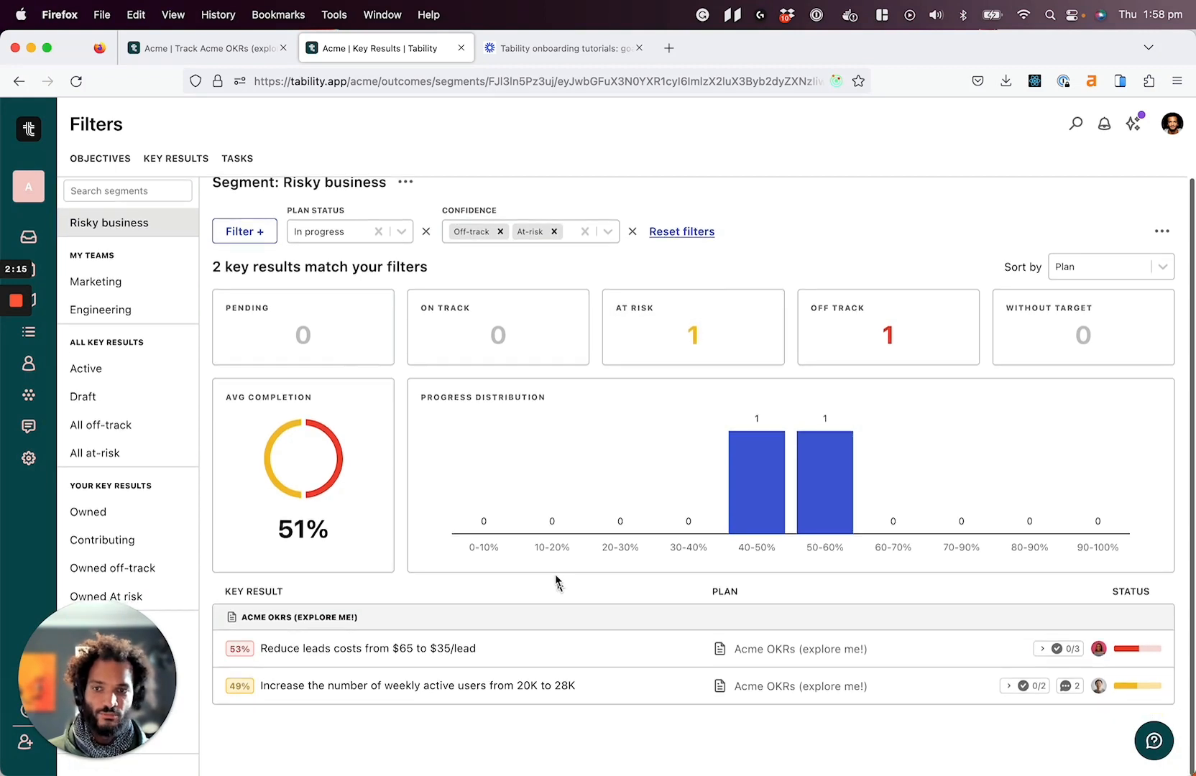
Reopen the leads-cost key result's details for another look, close them and return to the plans overview
{"action": "left_click", "coordinate": [532, 650]}
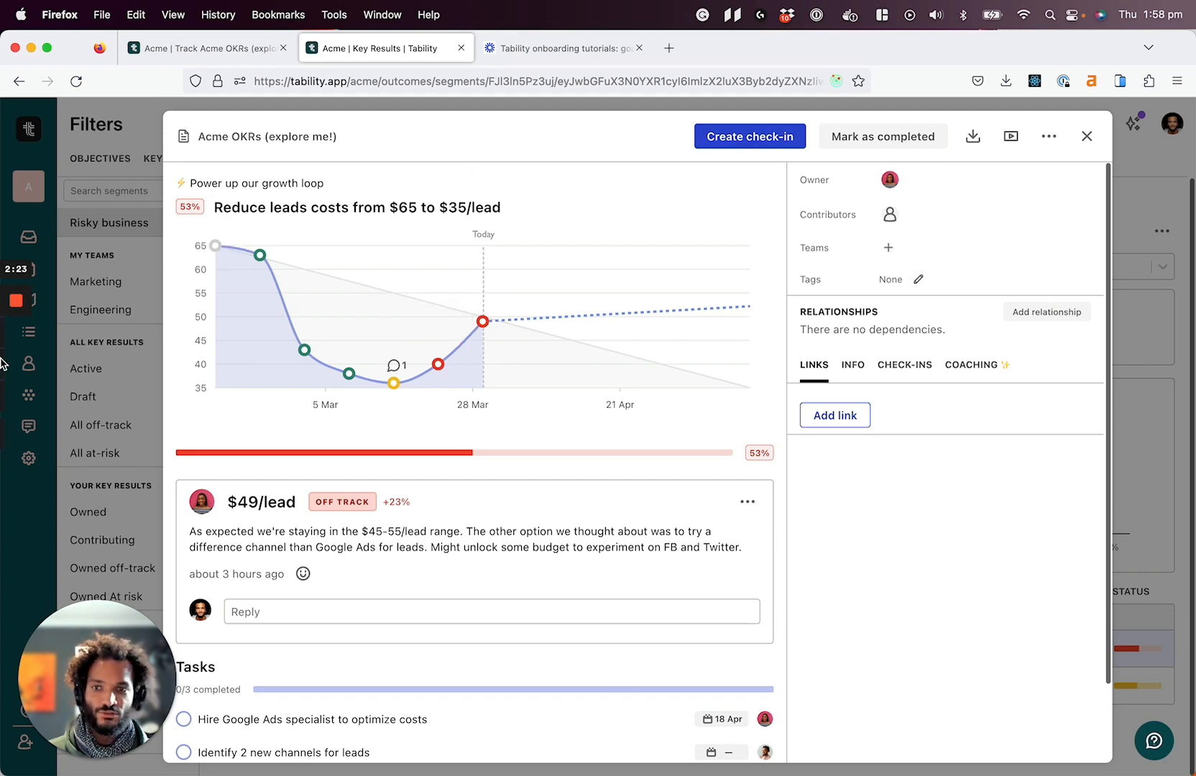
{"action": "left_click", "coordinate": [40, 534]}
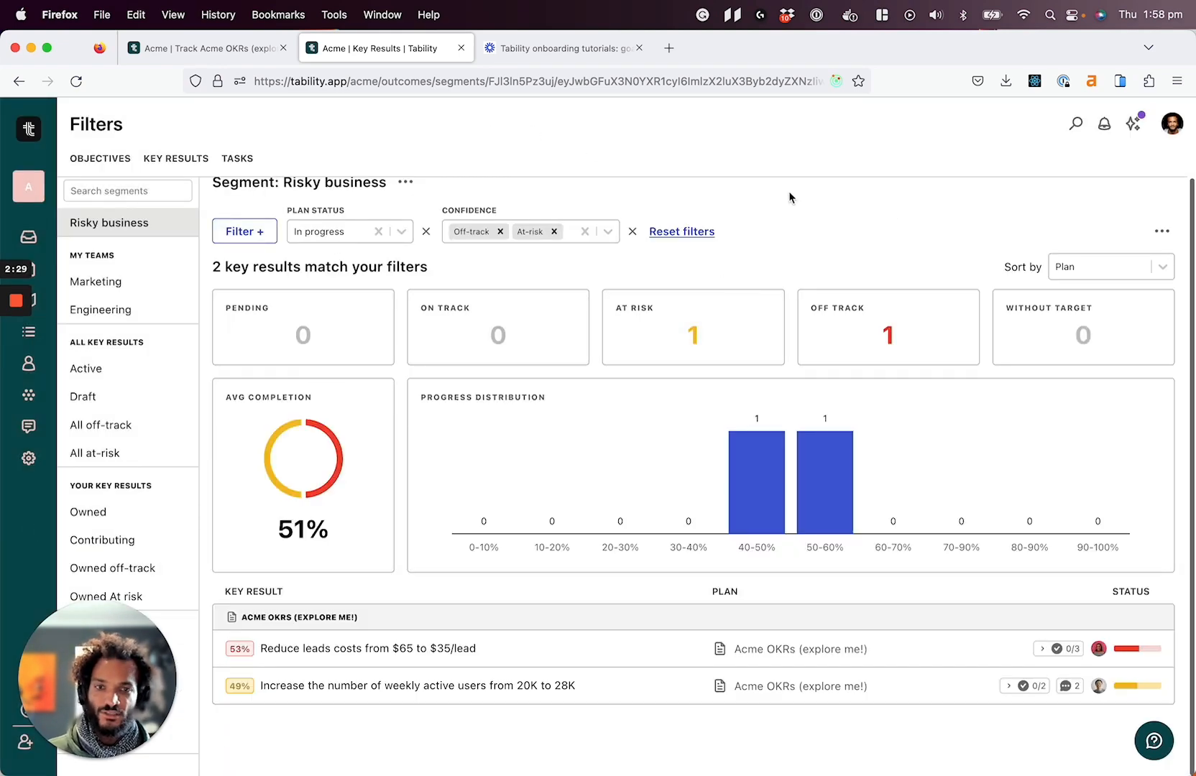
{"action": "left_click", "coordinate": [41, 276]}
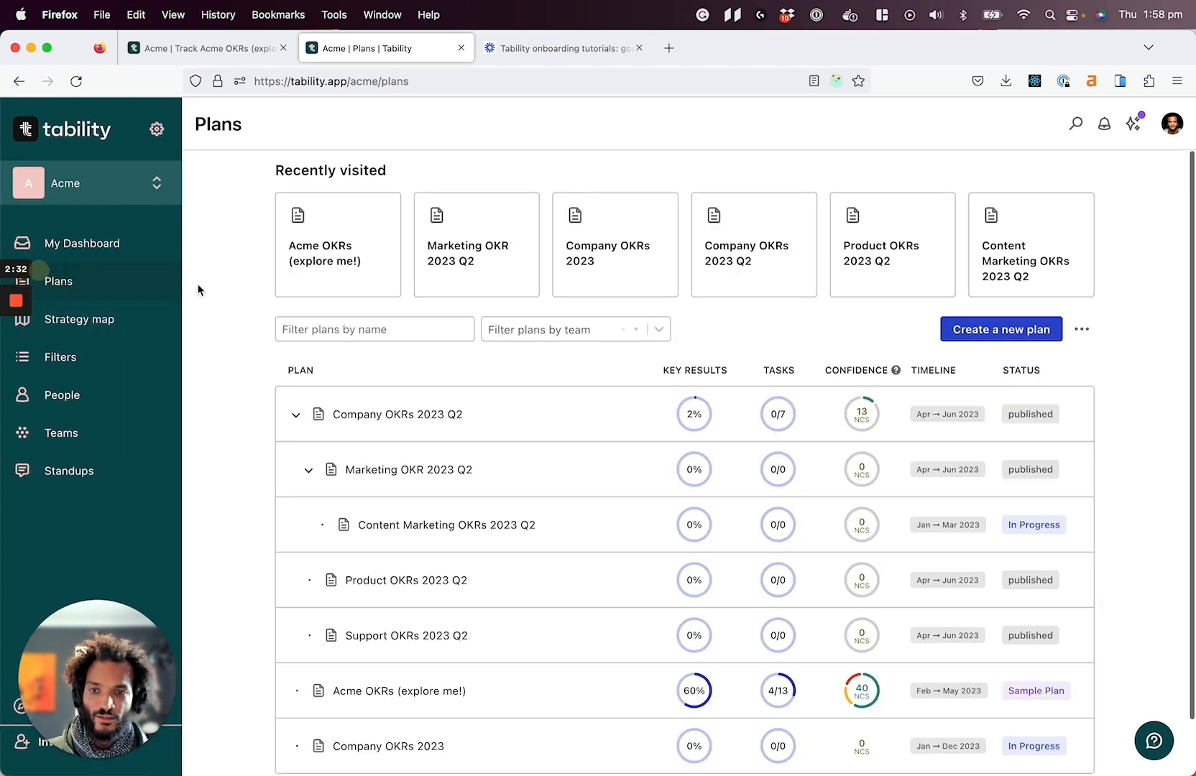
In the Marketing OKR 2023 Q2 plan, tag the key result "Increase the number of views on content from 34,000 to 45,000" with "content"
{"action": "left_click", "coordinate": [580, 470]}
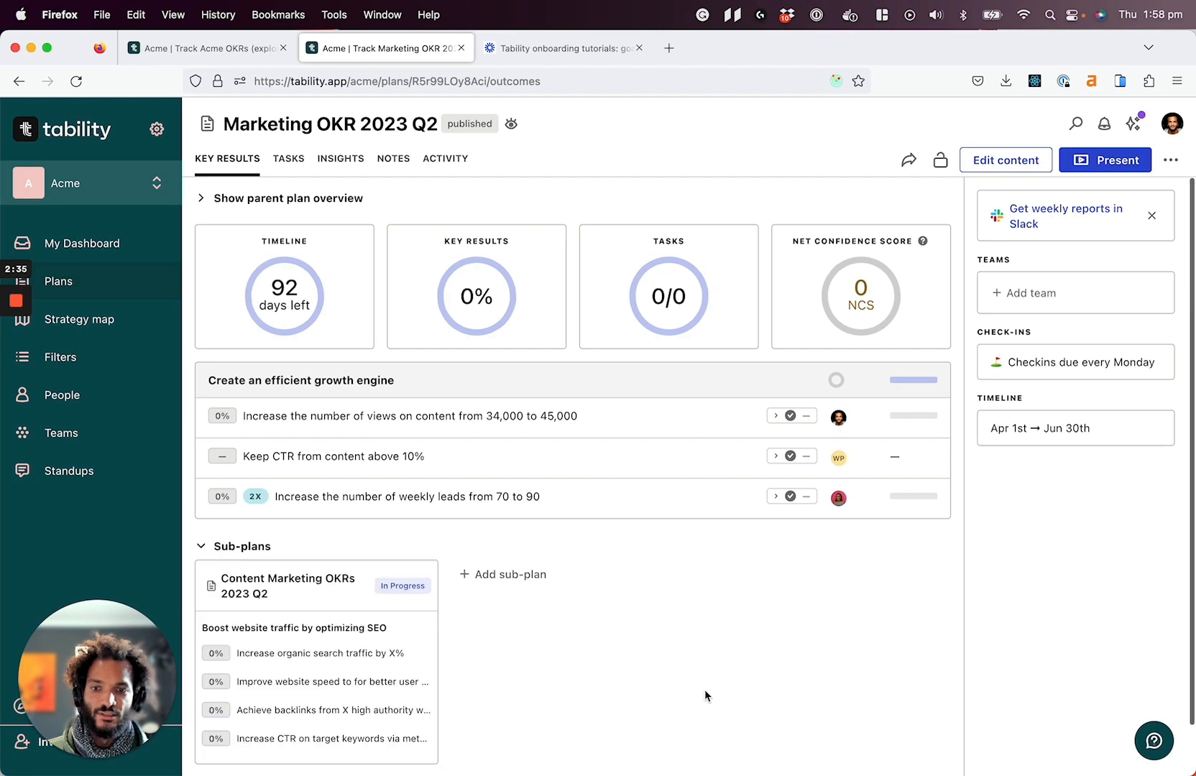
{"action": "left_click", "coordinate": [662, 423]}
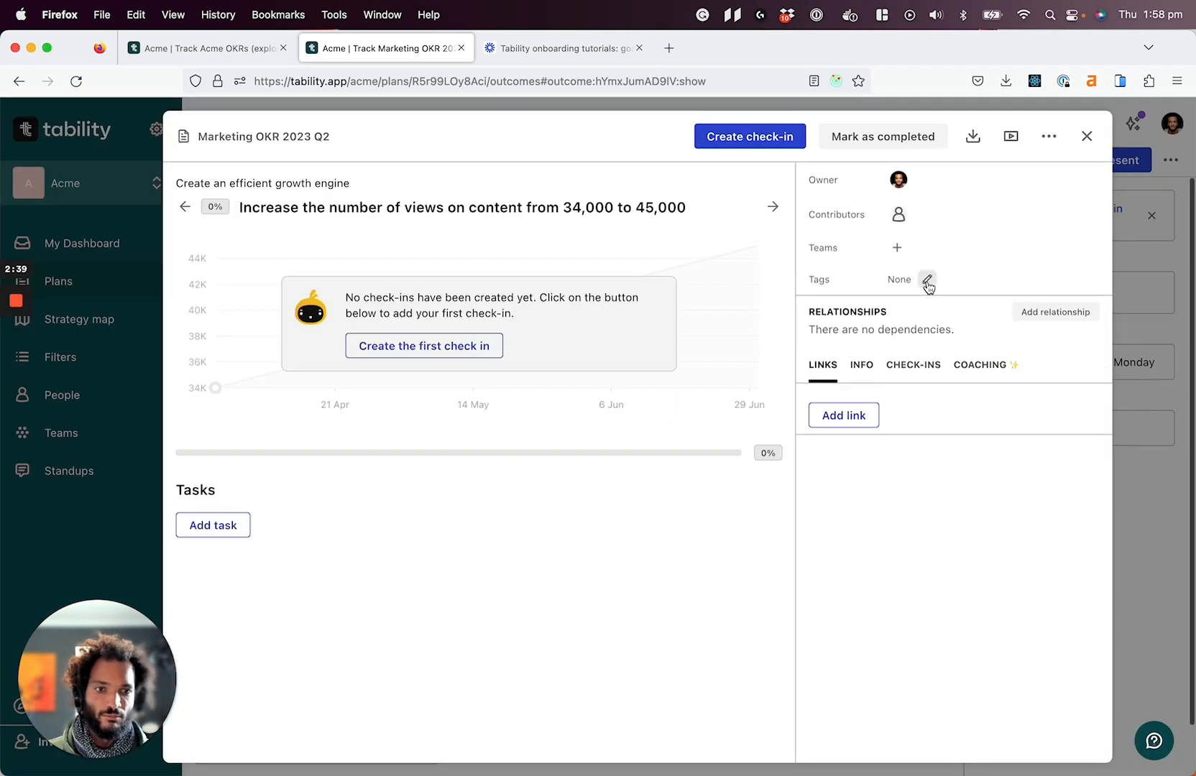
{"action": "left_click", "coordinate": [927, 282]}
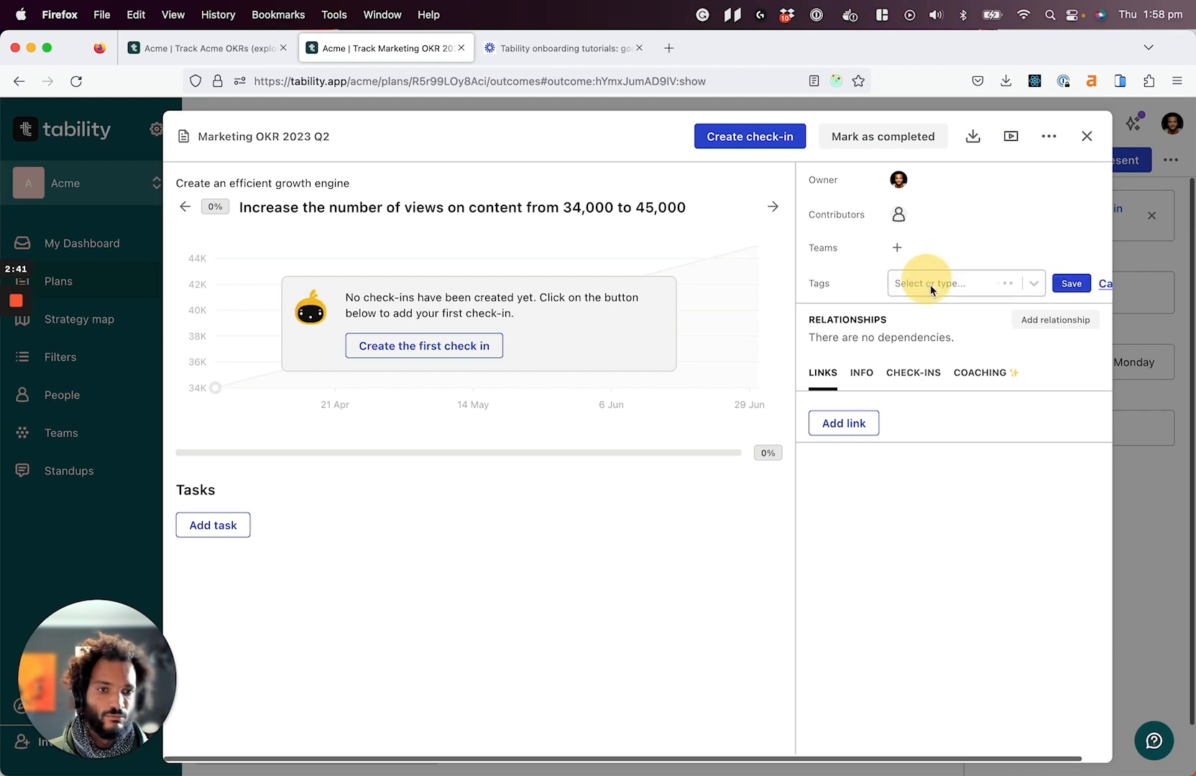
{"action": "left_click", "coordinate": [930, 284]}
{"action": "type", "text": "content"}
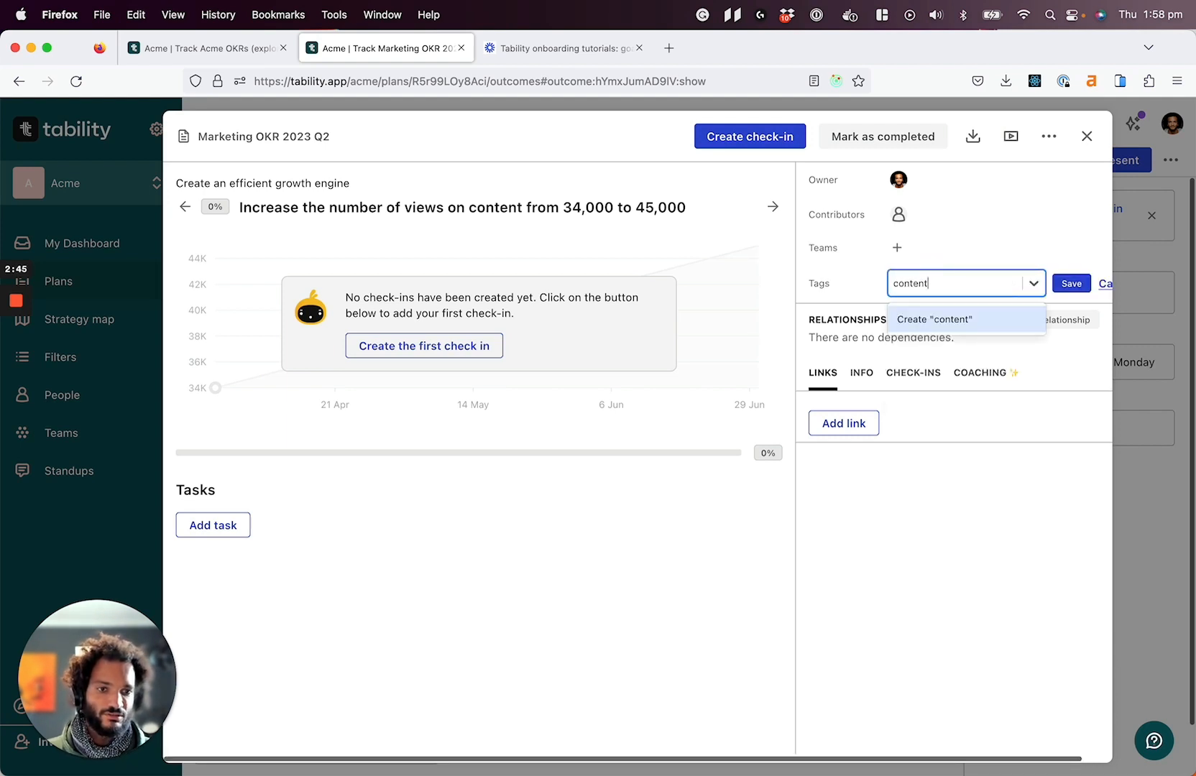
{"action": "key", "text": "Return"}
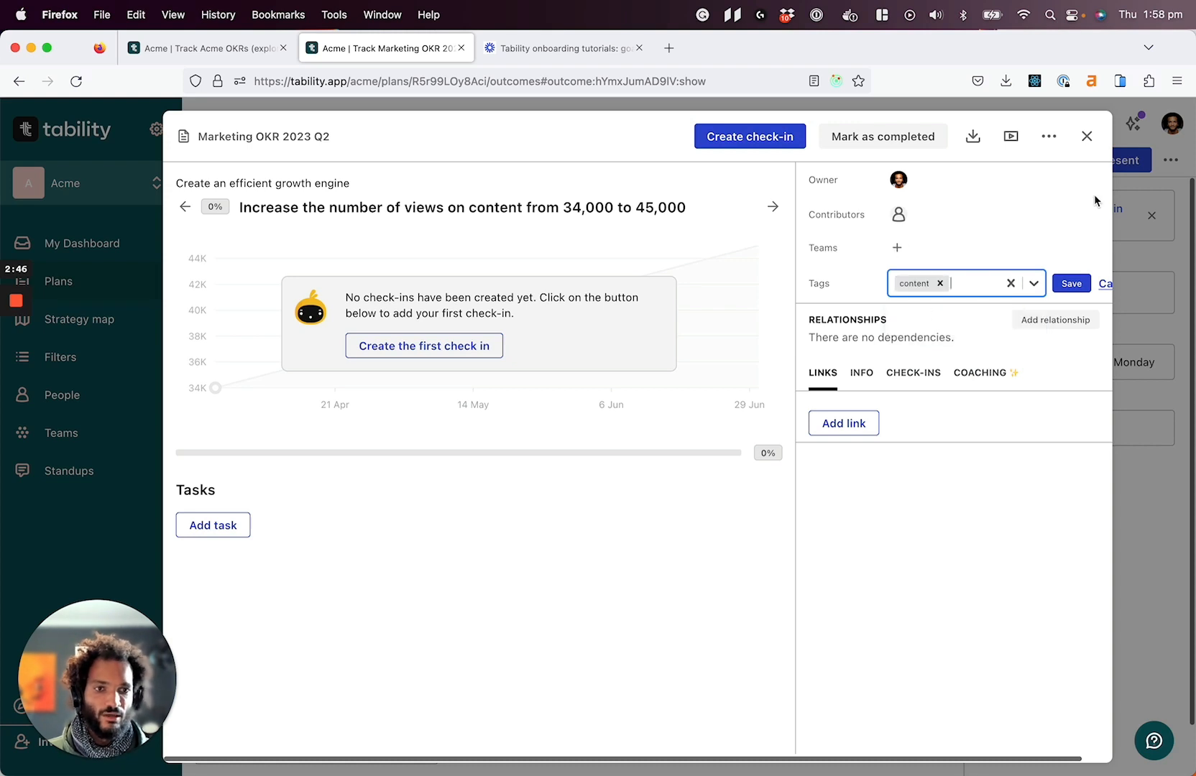
{"action": "left_click", "coordinate": [1067, 232]}
{"action": "left_click", "coordinate": [1073, 280]}
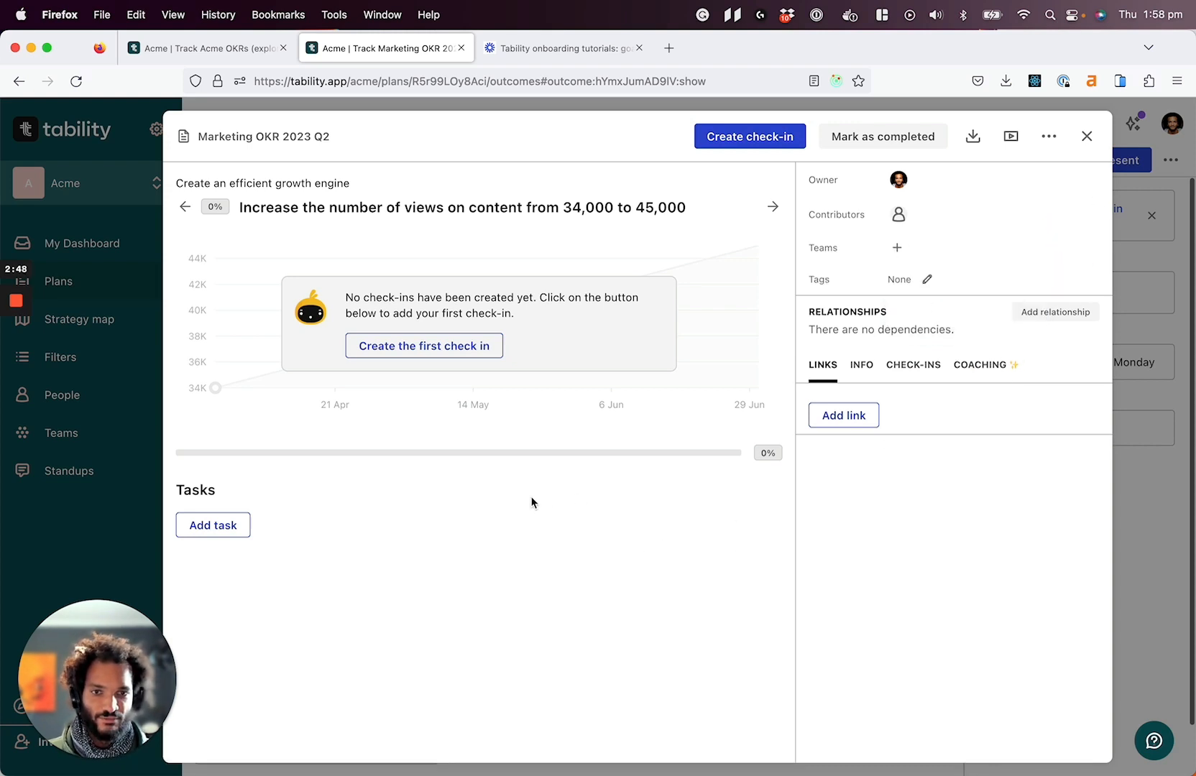
{"action": "left_click", "coordinate": [79, 514]}
Filter the workspace's key results by the Content tag and clear the In progress plan status
{"action": "left_click", "coordinate": [81, 358]}
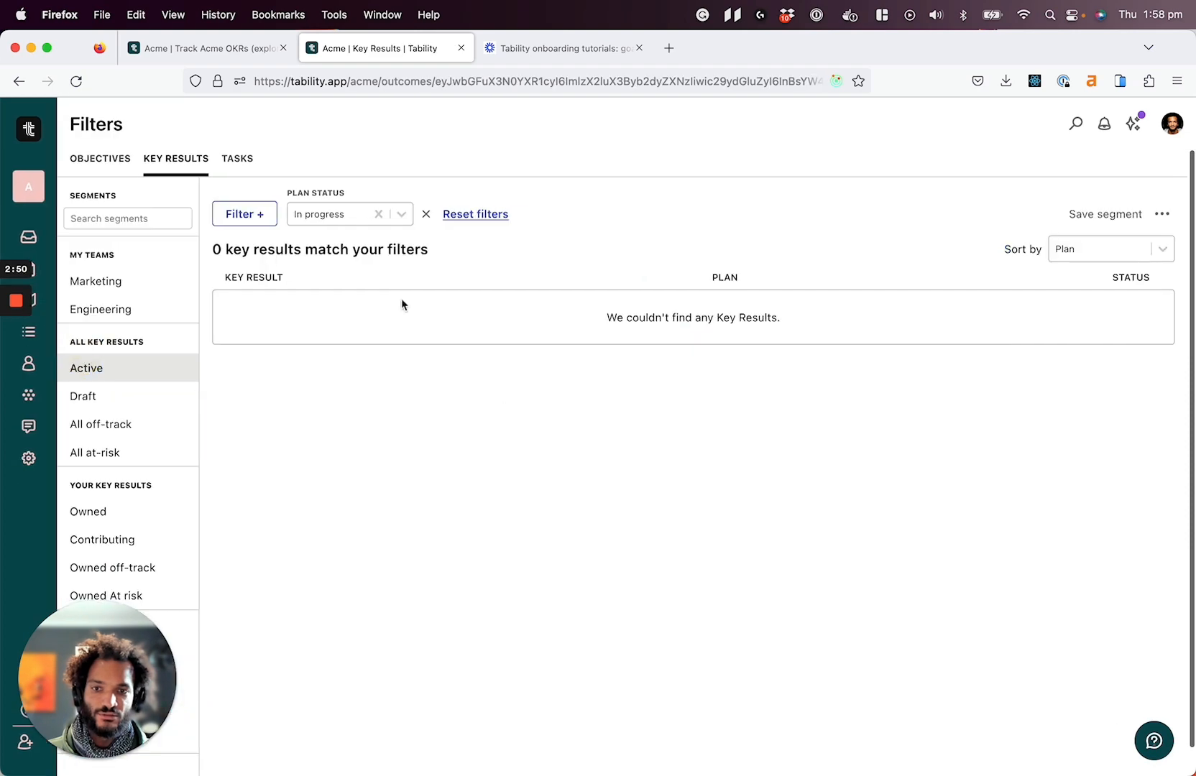
{"action": "left_click", "coordinate": [256, 215]}
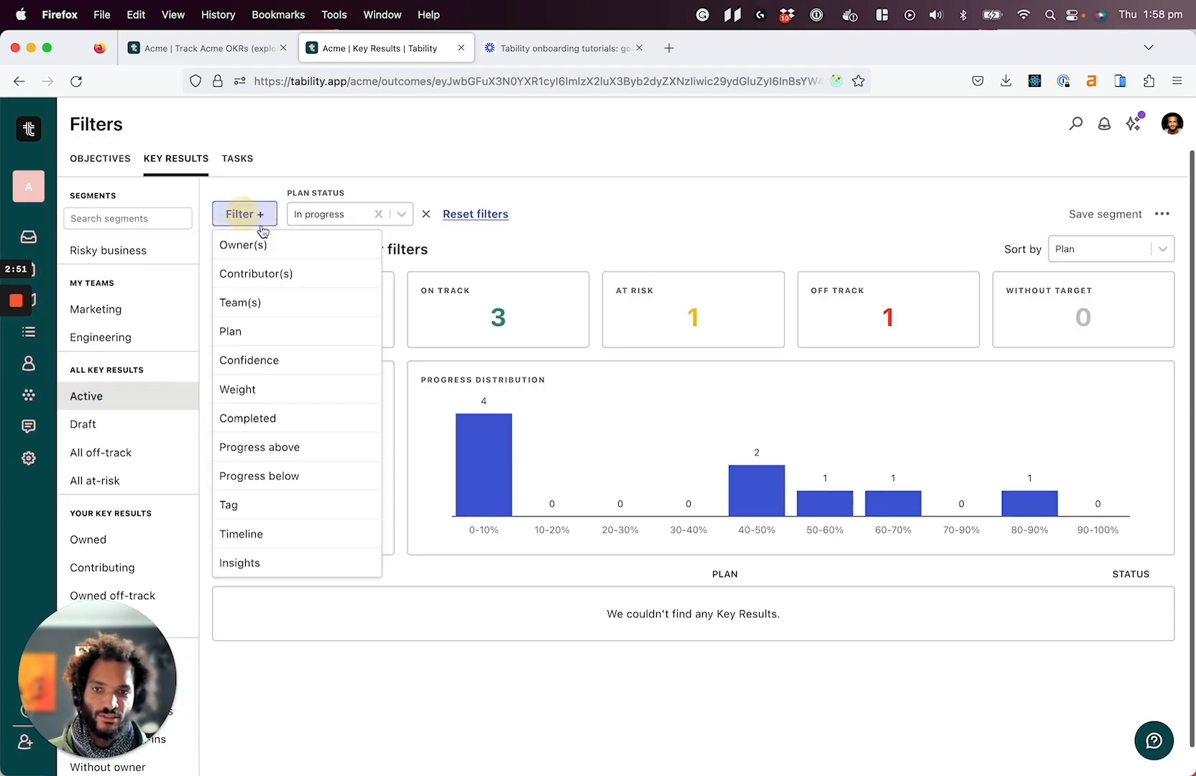
{"action": "left_click", "coordinate": [232, 503]}
{"action": "left_click", "coordinate": [508, 214]}
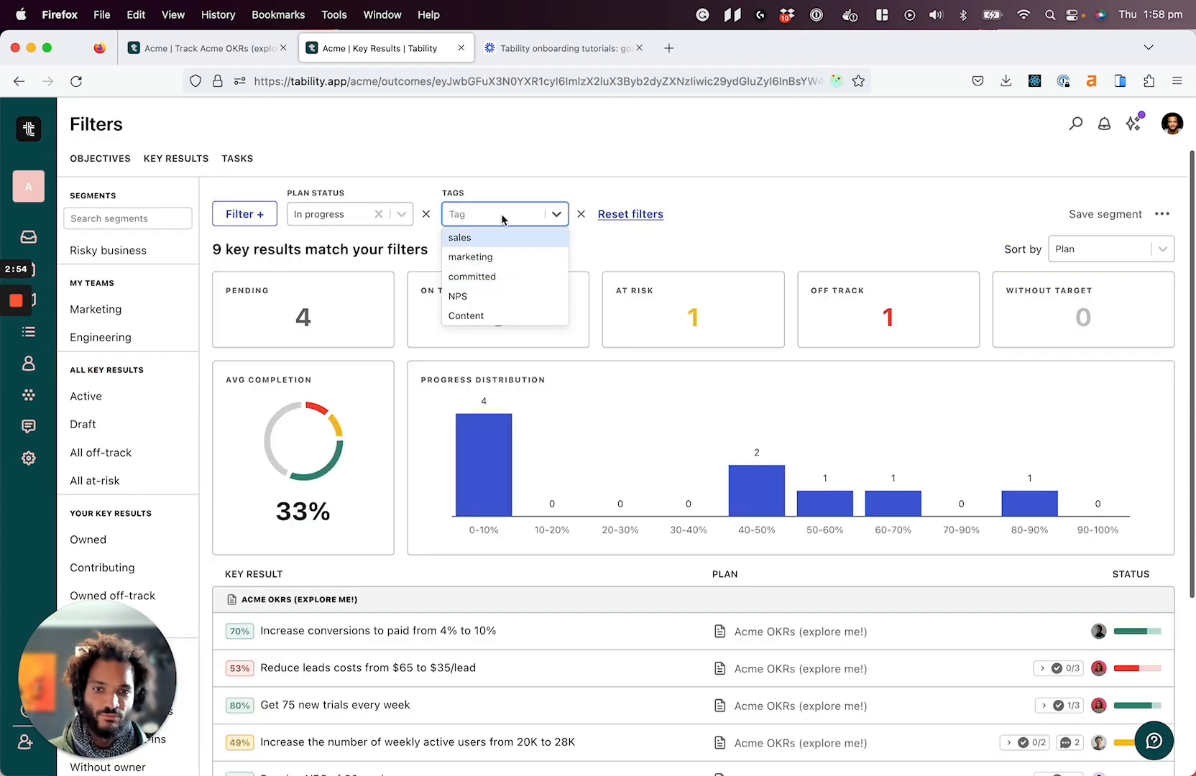
{"action": "left_click", "coordinate": [469, 314]}
{"action": "left_click", "coordinate": [856, 230]}
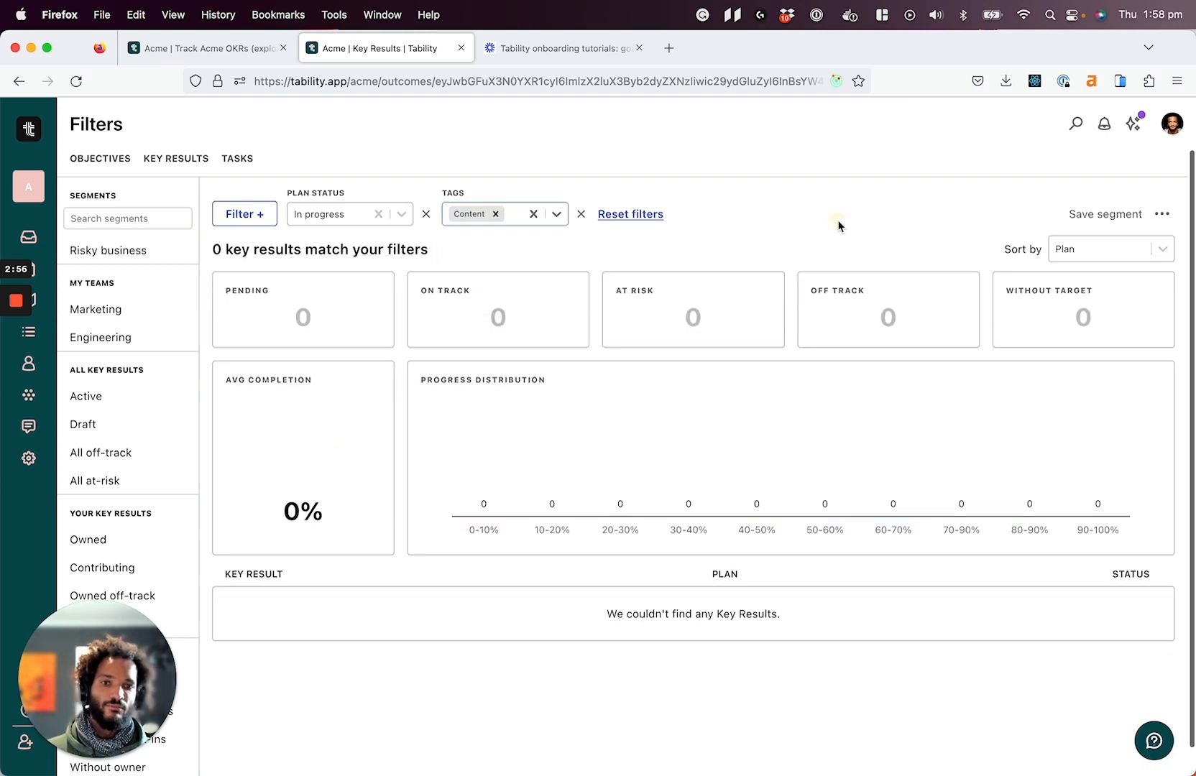
{"action": "left_click", "coordinate": [341, 215]}
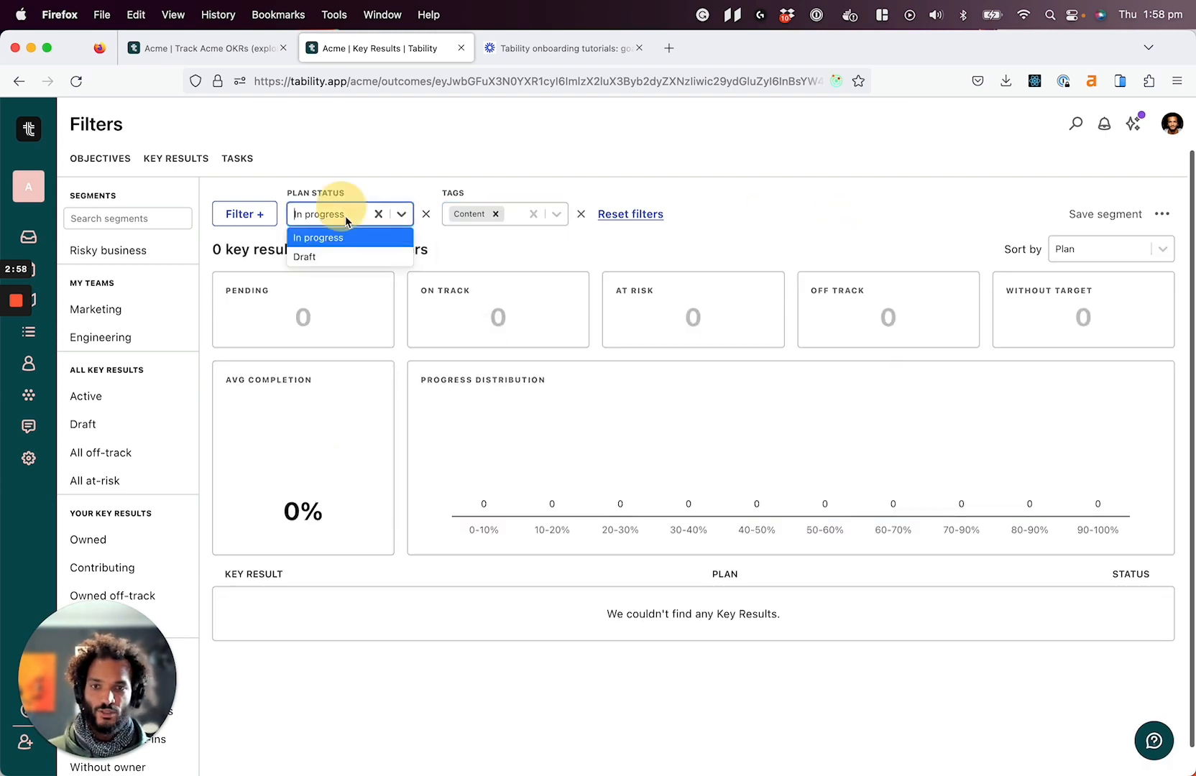
{"action": "left_click", "coordinate": [379, 214]}
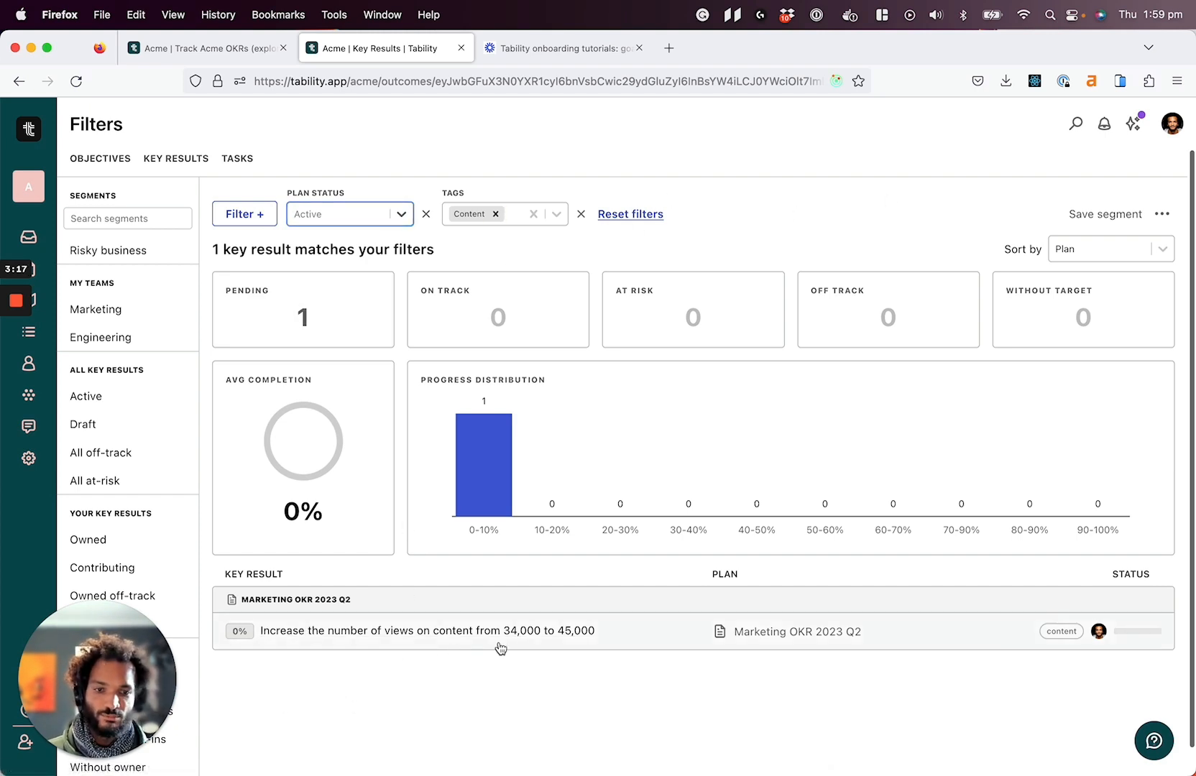
Check the additional actions available for the filtered key results without exporting them
{"action": "left_click", "coordinate": [1162, 214]}
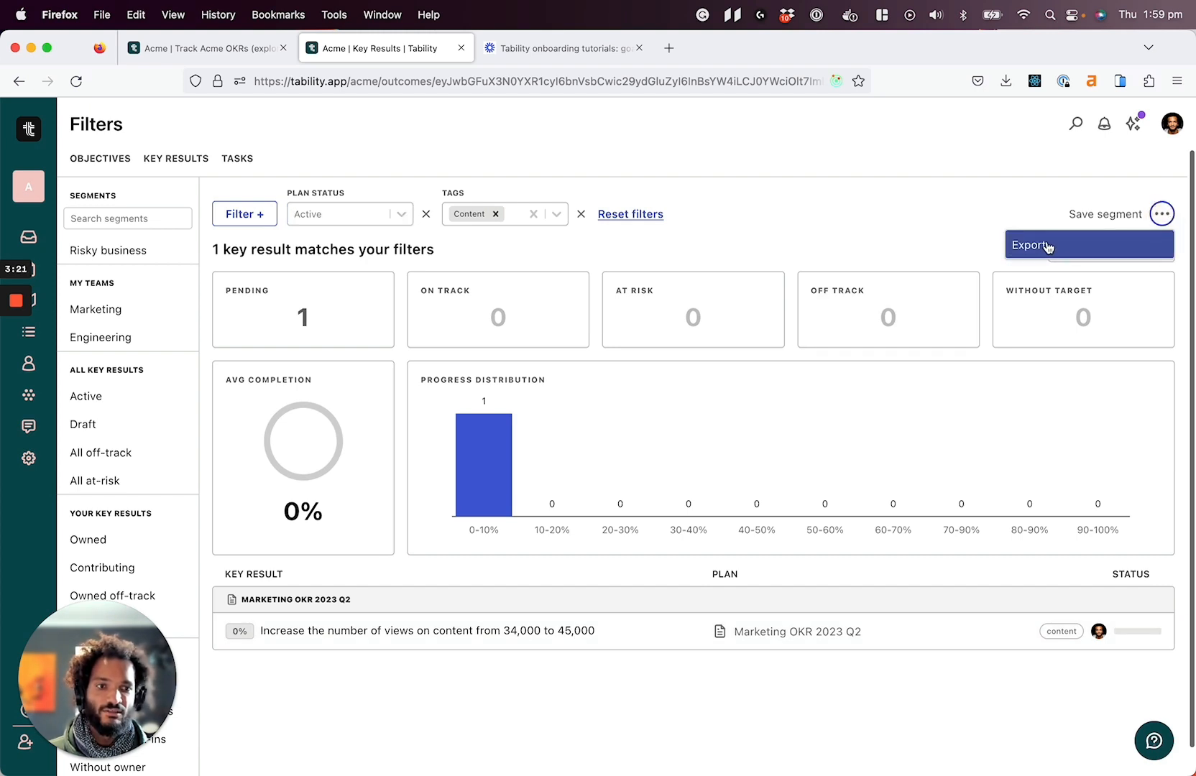
{"action": "left_click", "coordinate": [515, 708]}
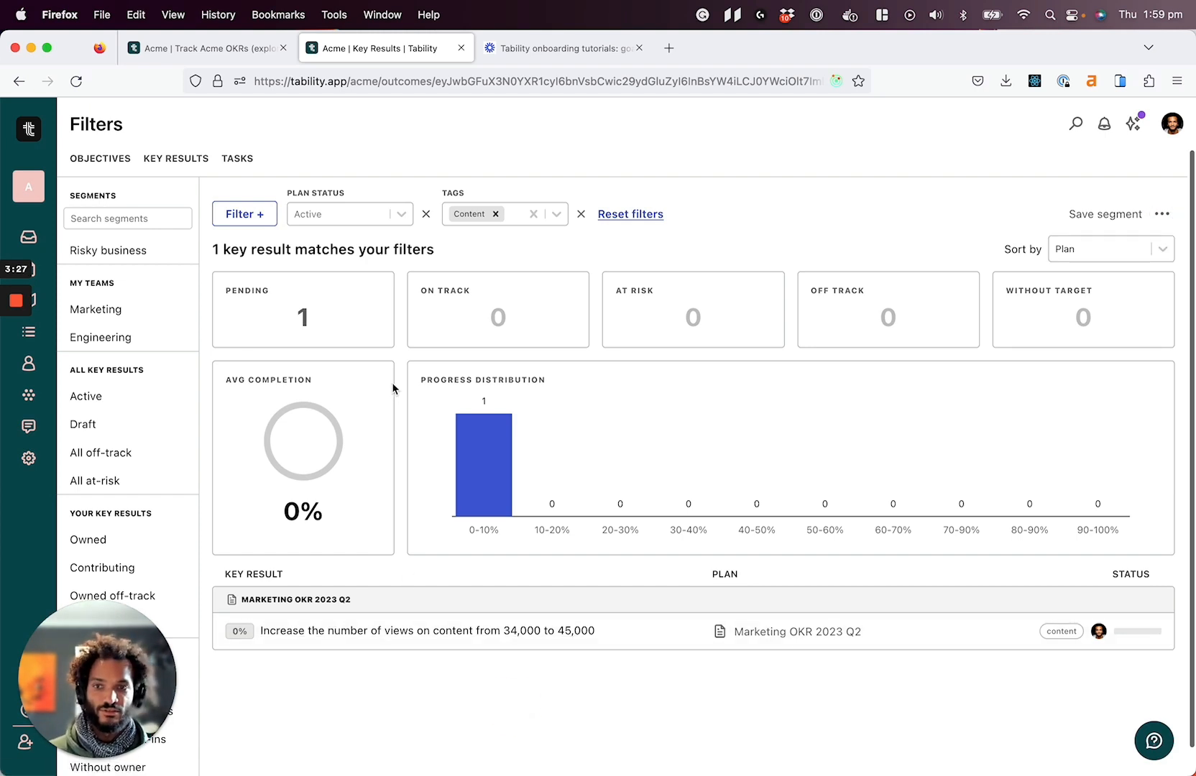
View the filtered tasks across plans and check which filter criteria are available for tasks
{"action": "left_click", "coordinate": [236, 159]}
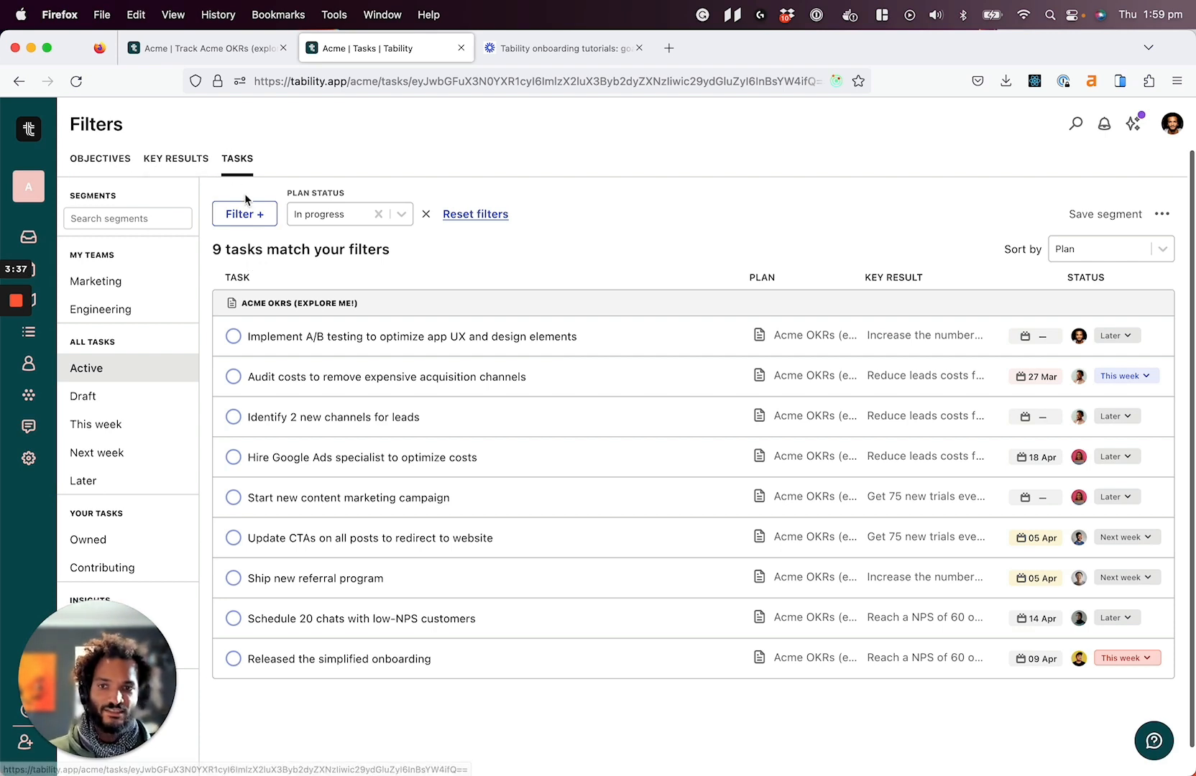
{"action": "left_click", "coordinate": [240, 218]}
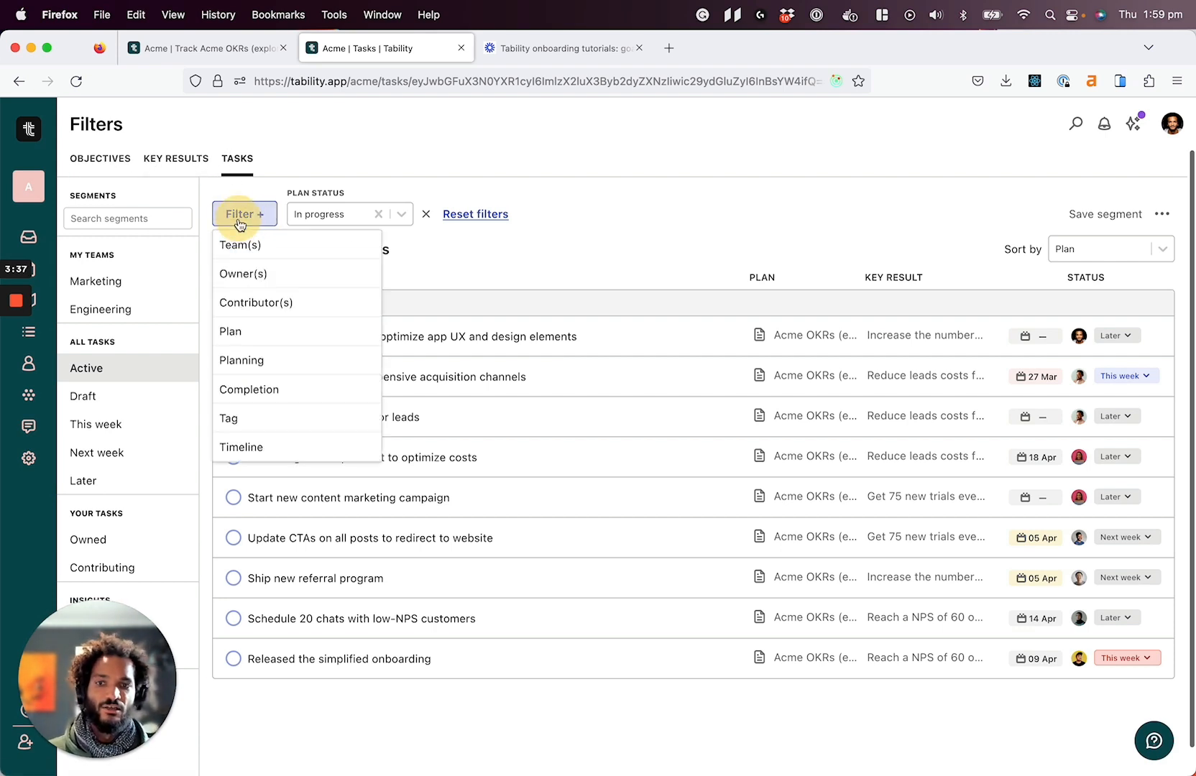
{"action": "left_click", "coordinate": [317, 165]}
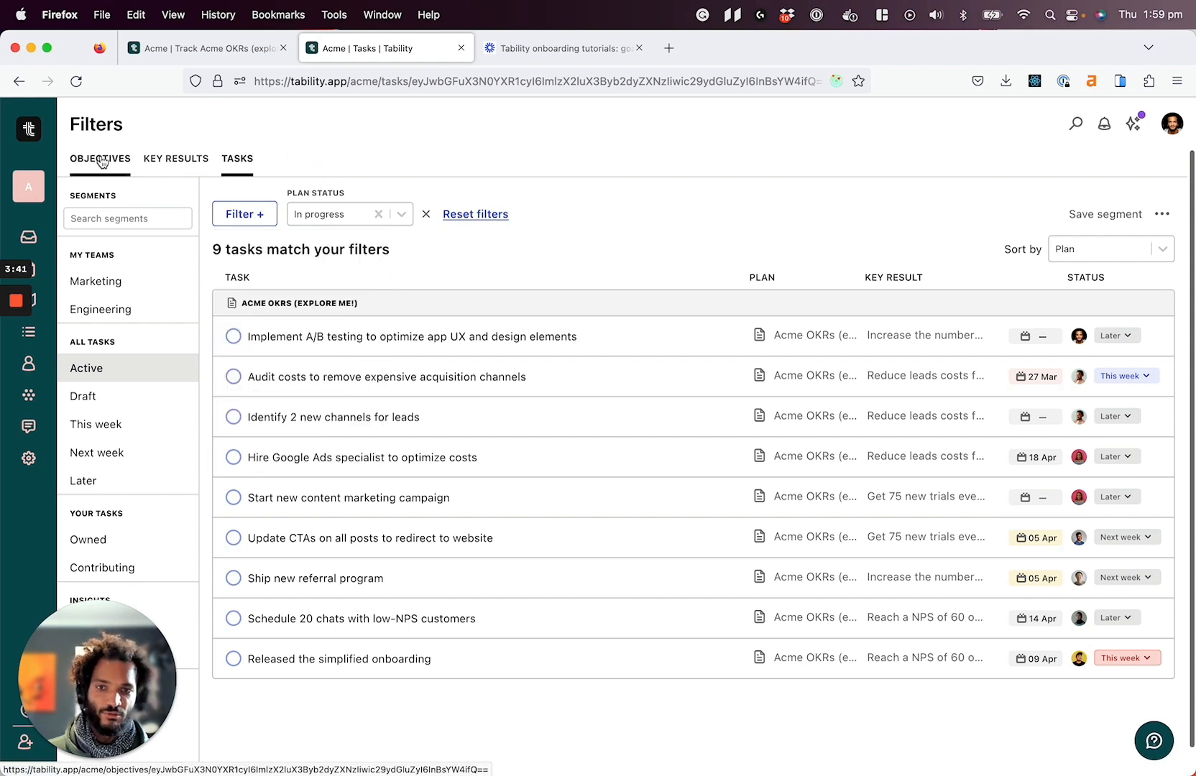